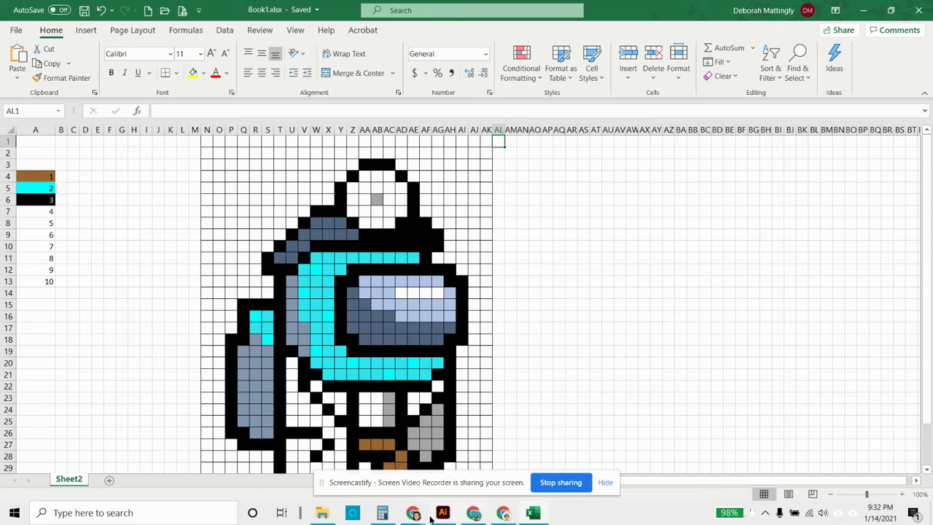
Switch to the Book1 workbook in Excel and enter x in cell AL1, just past the pixel art grid
mouse_move(415, 514)
click(379, 484)
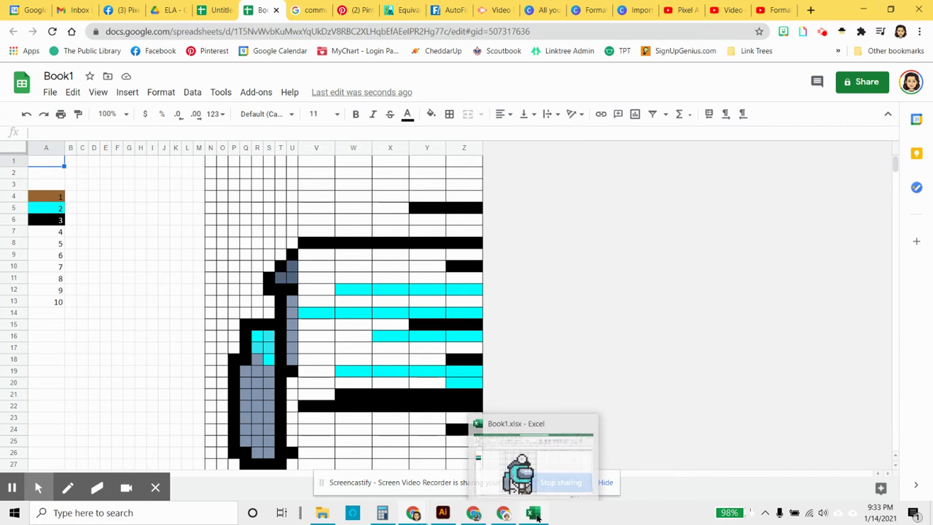
click(535, 515)
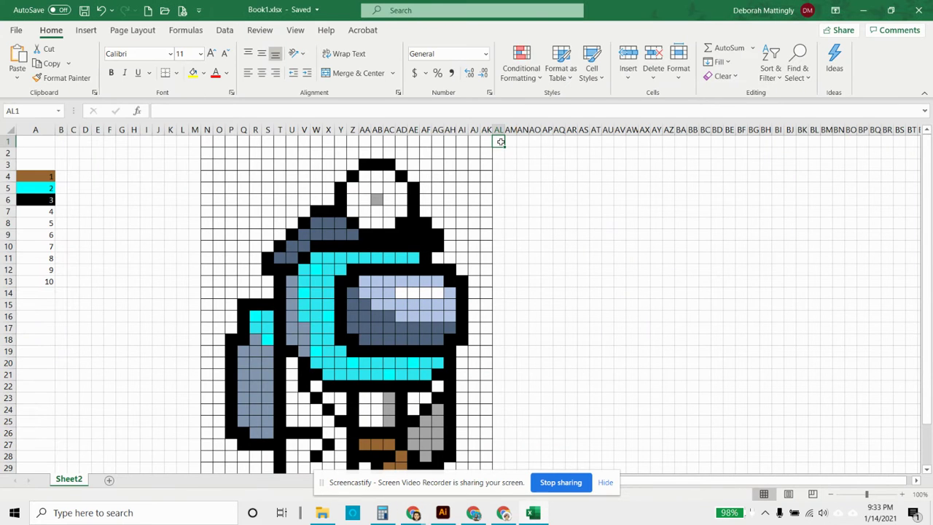
text(x)
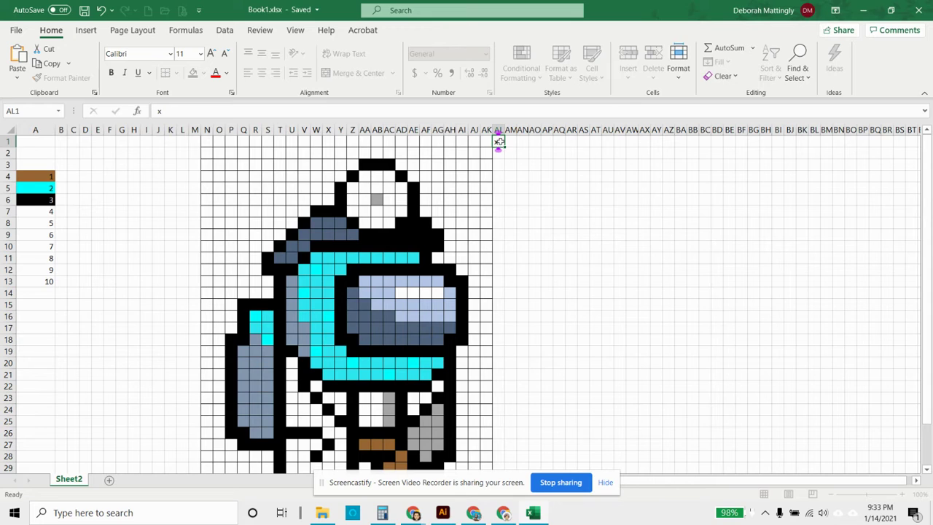
key(Return)
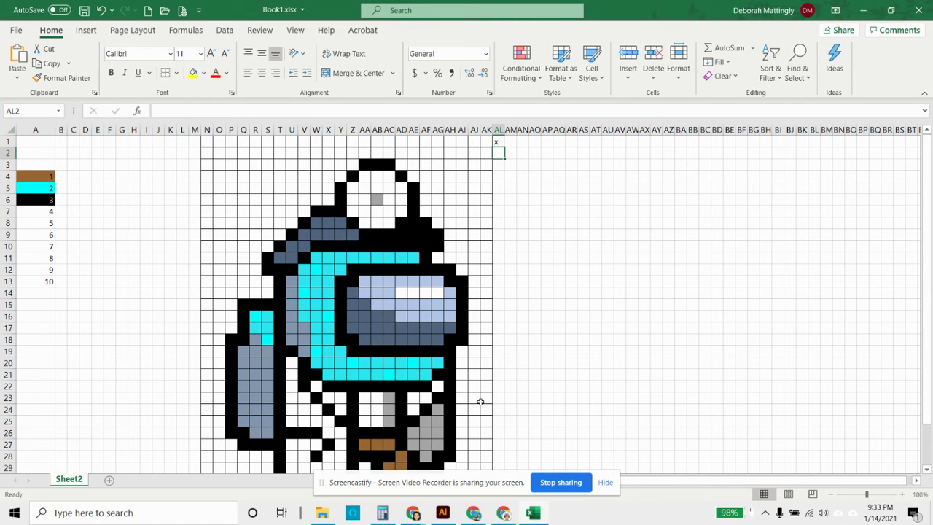
Save the Book1.xlsx workbook and close it
click(85, 11)
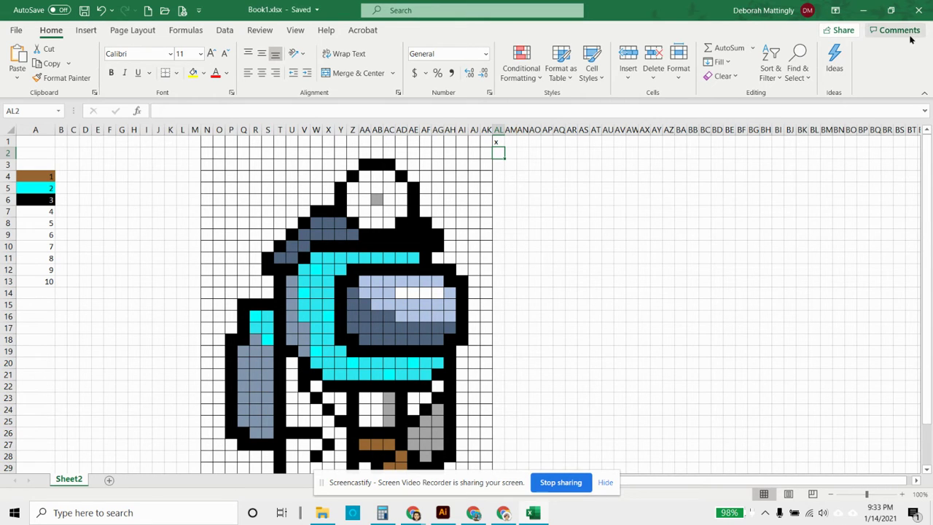
click(919, 10)
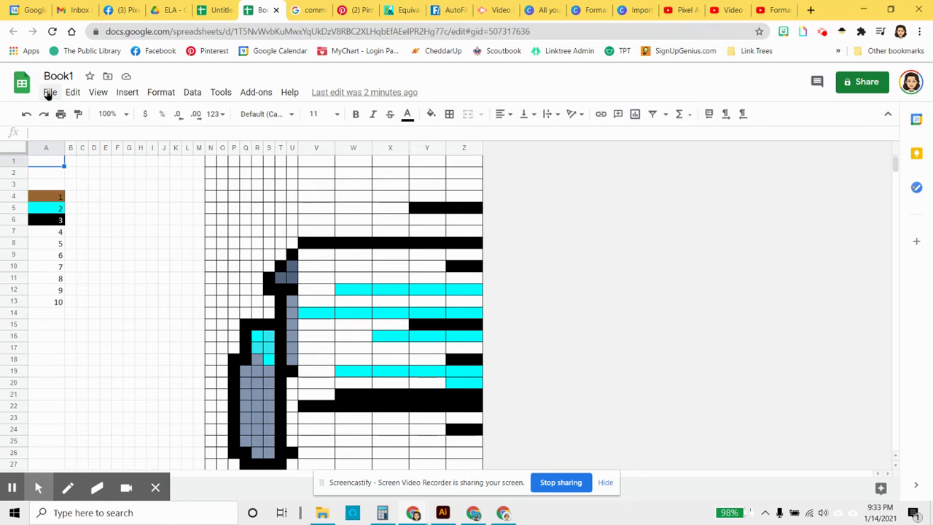
Upload Among Us.xlsx from Downloads into the untitled Google Sheets file, importing it with Replace spreadsheet
click(218, 10)
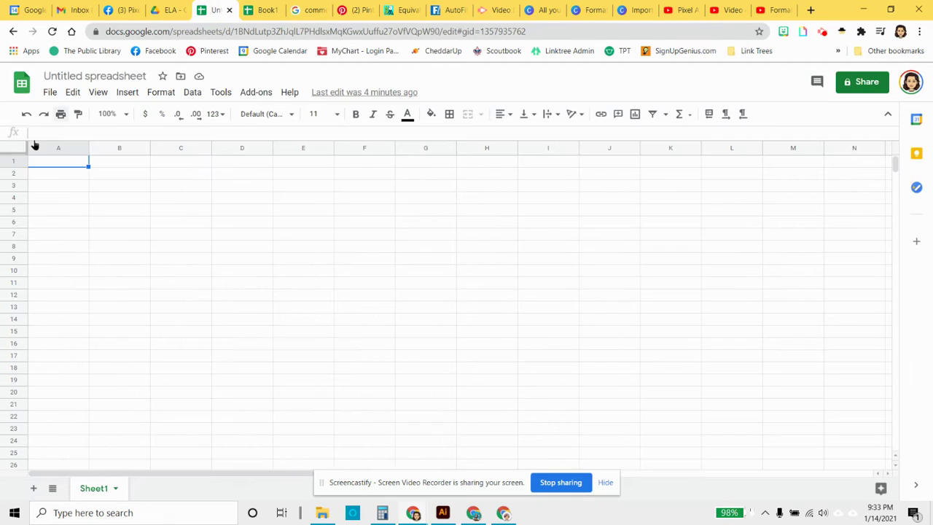
click(50, 93)
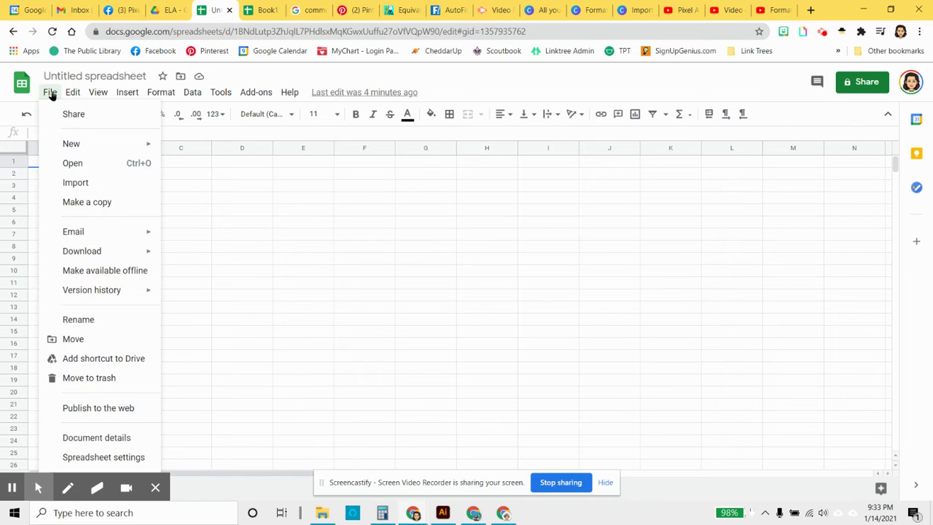
click(83, 184)
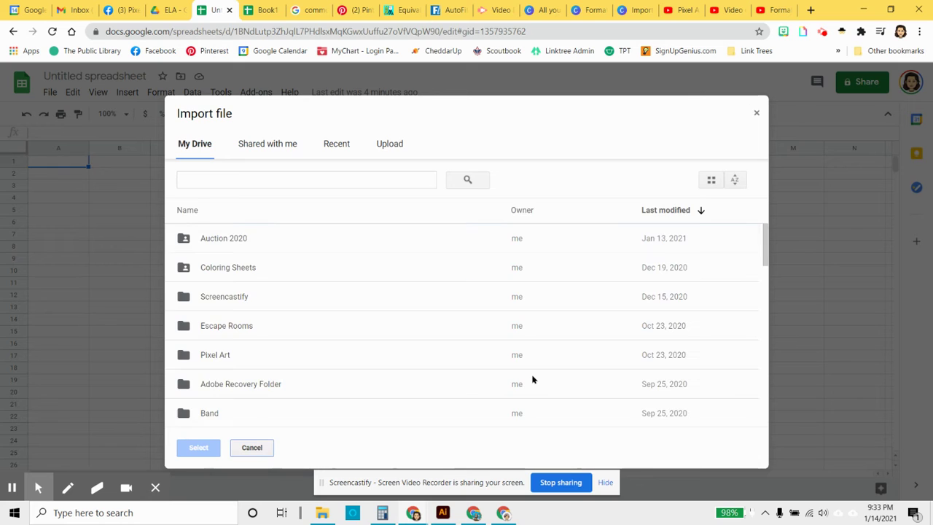
click(398, 145)
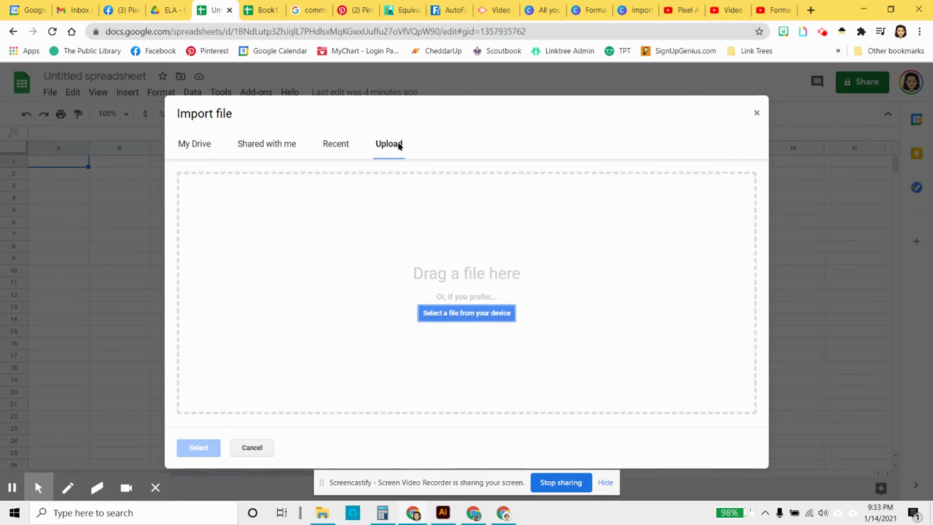
click(446, 313)
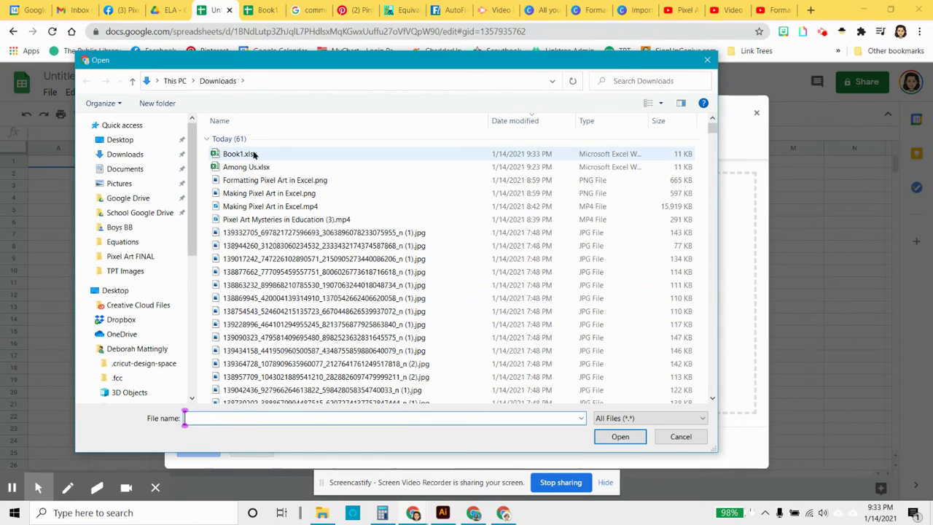
click(250, 167)
click(619, 437)
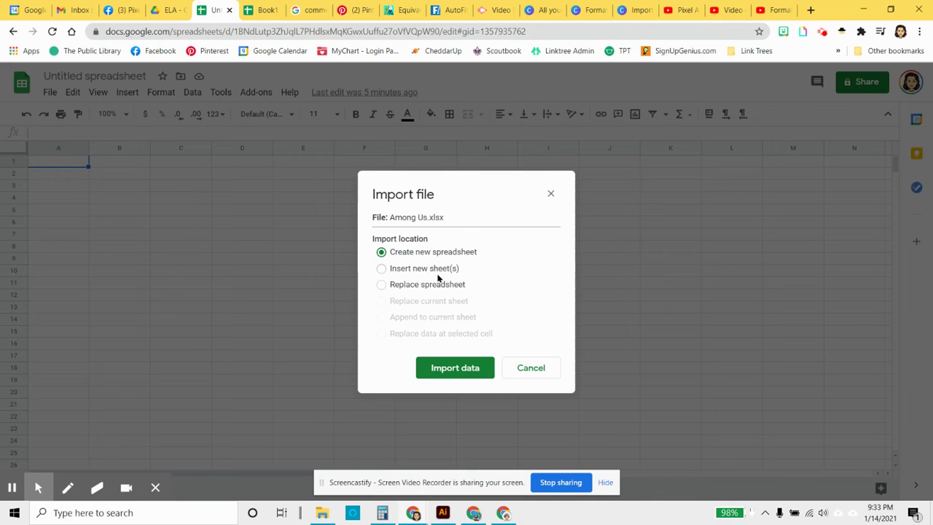
click(381, 284)
click(466, 391)
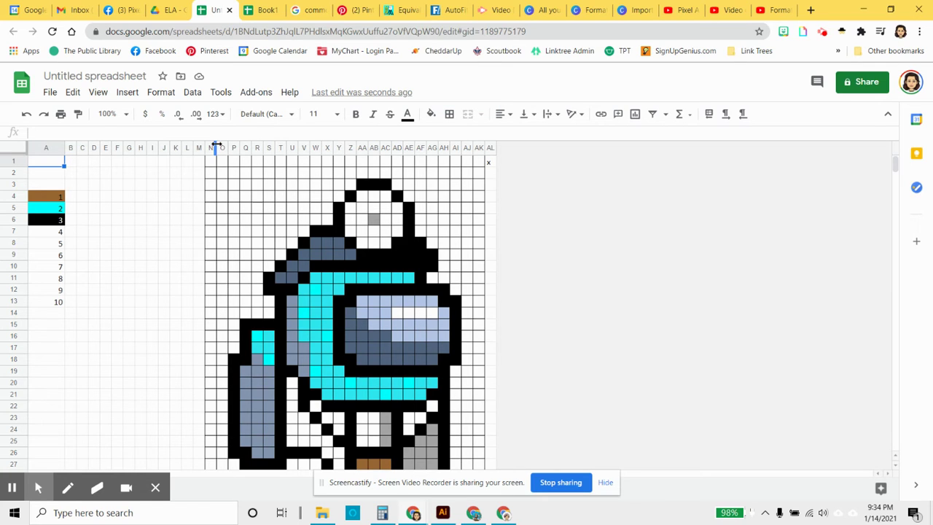
Resize columns N through AK to a width of 12 pixels
drag(212, 149, 482, 164)
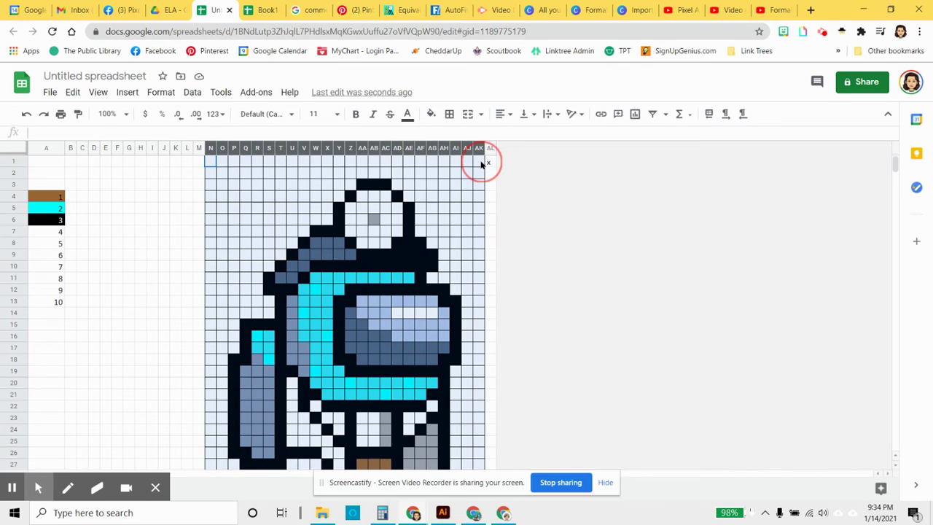
right_click(284, 178)
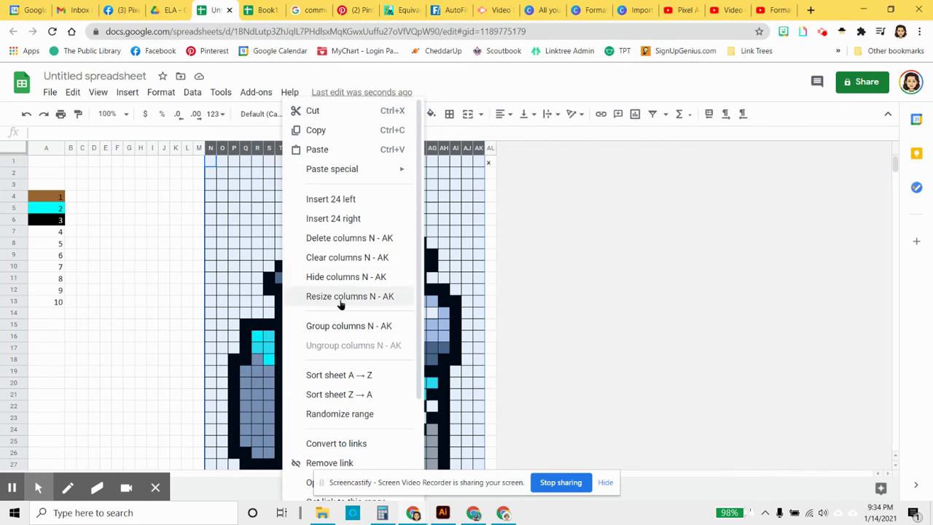
click(325, 296)
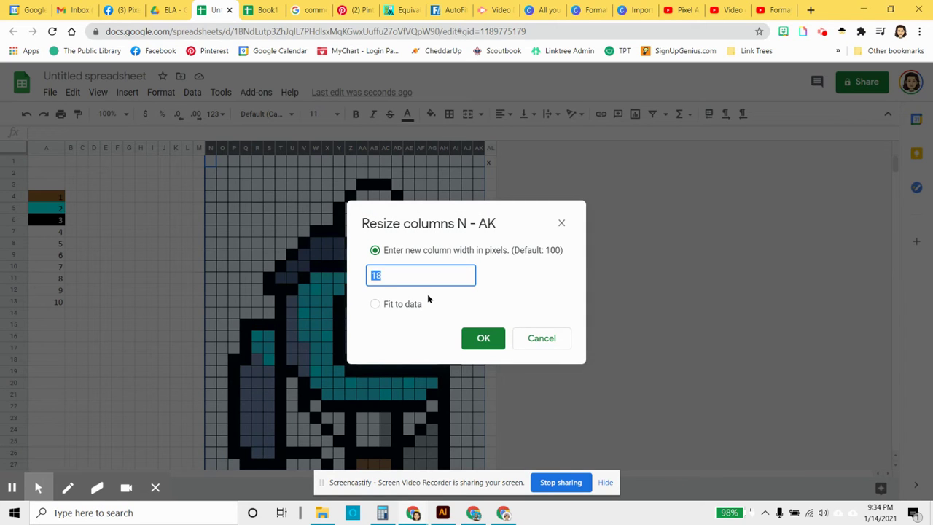
text(12)
key(Return)
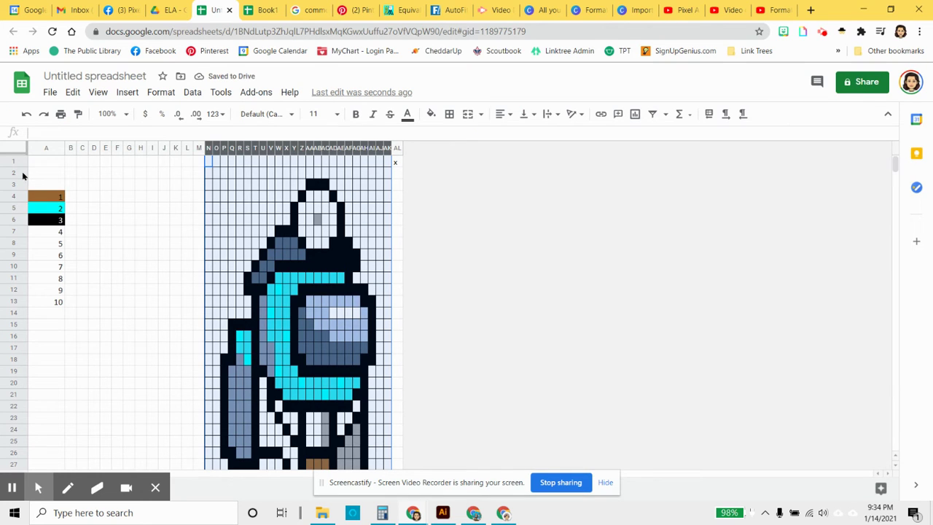
Resize rows 2 through 36 to a height of 12 pixels
drag(23, 176, 12, 418)
right_click(227, 285)
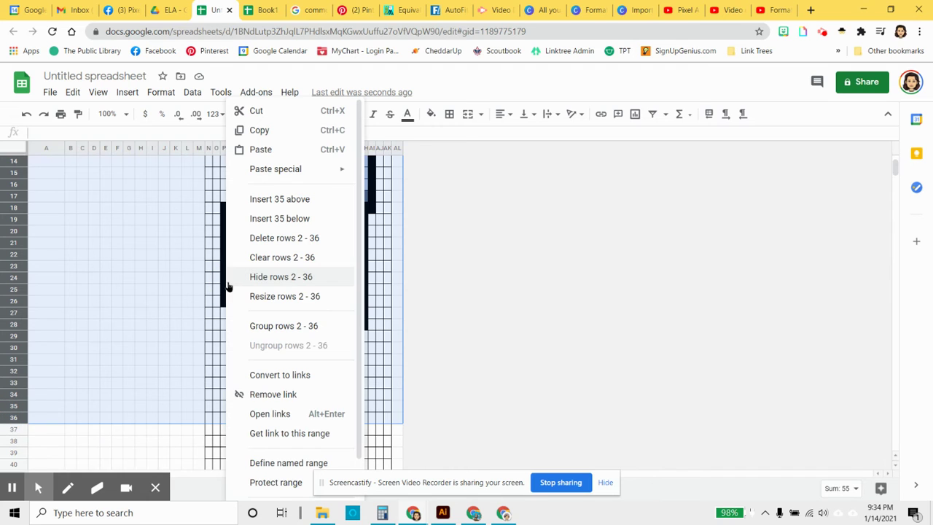
click(283, 296)
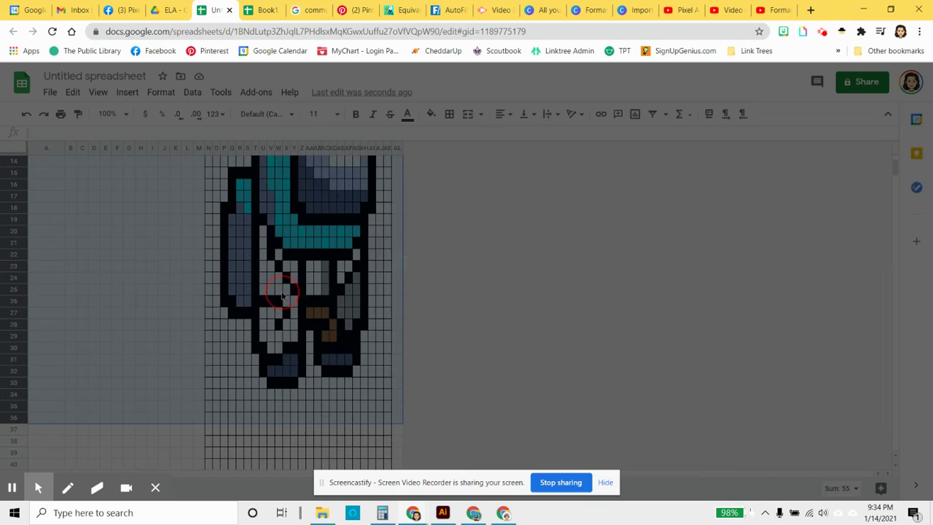
click(407, 250)
double_click(436, 280)
text(12)
key(Return)
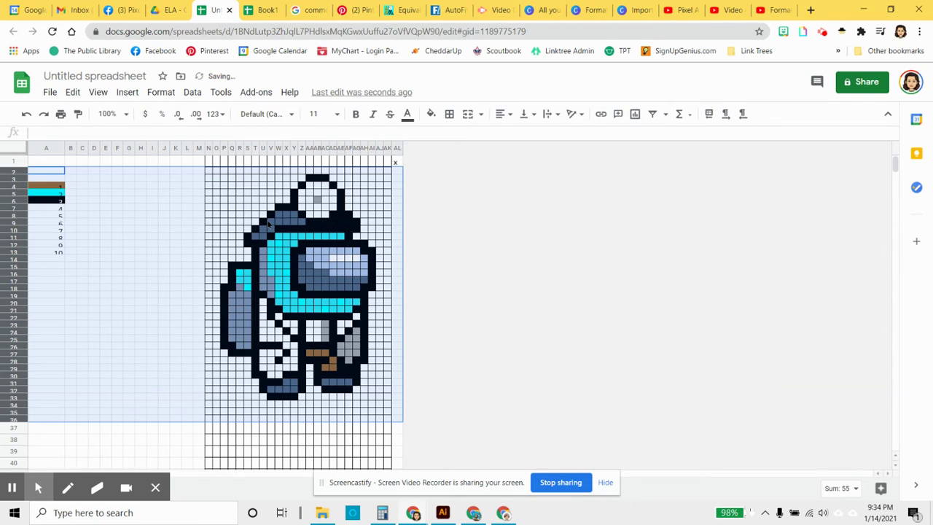
click(240, 179)
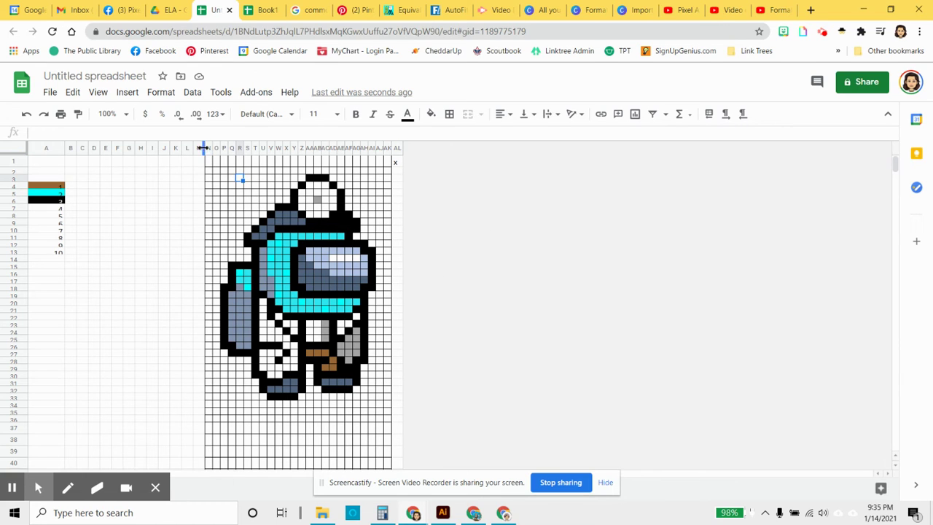
Clear all cell borders around the pixel art in columns M through AK
drag(198, 162, 387, 470)
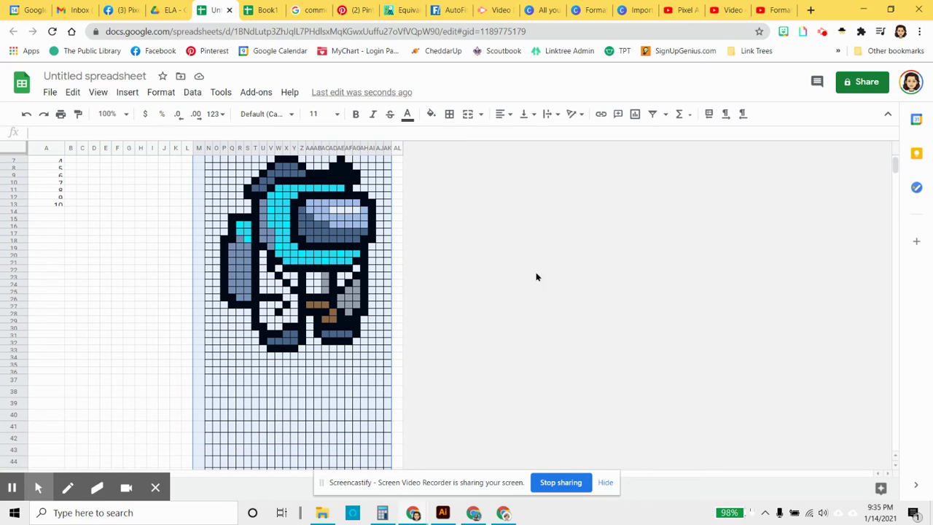
click(449, 115)
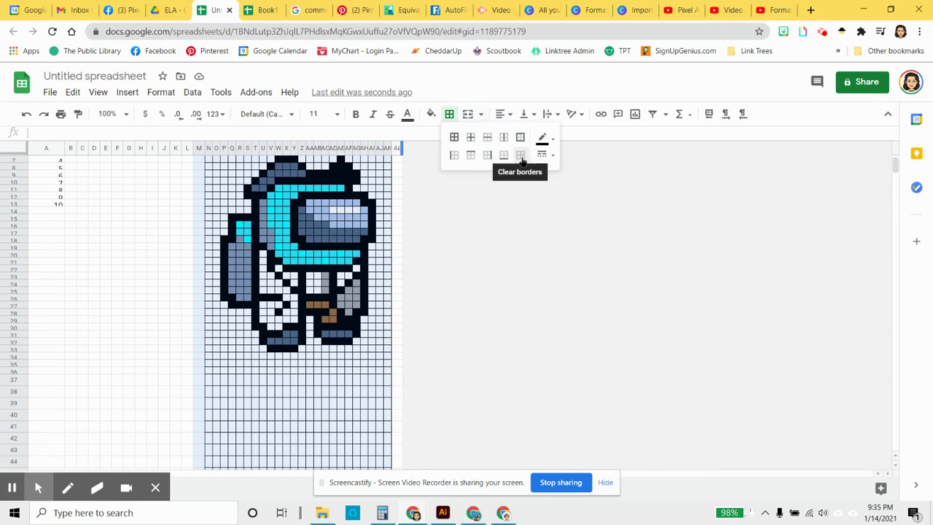
click(520, 154)
scroll(475, 377, up, 2)
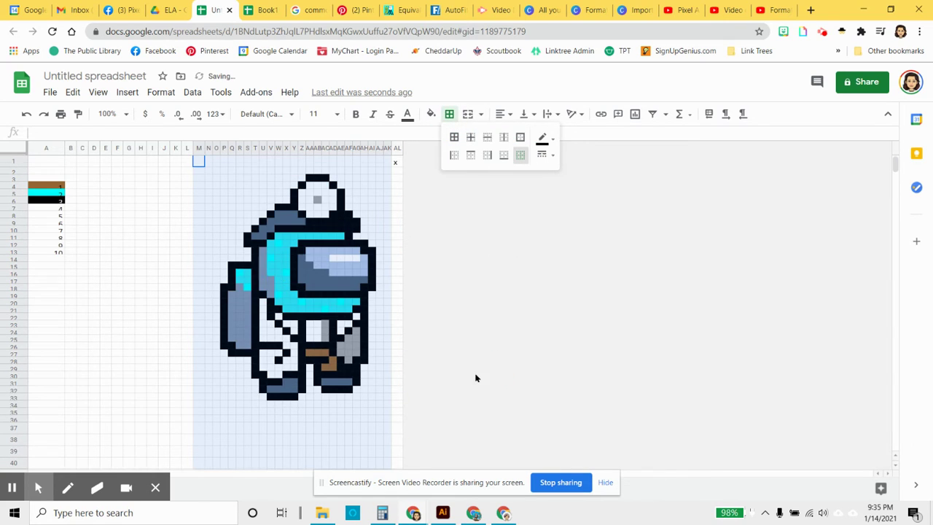
click(150, 172)
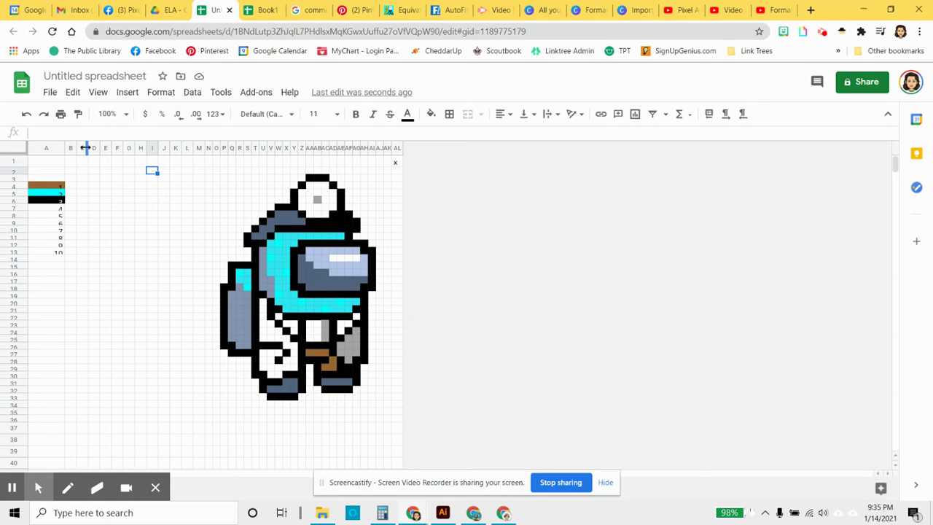
Widen columns C and D to make room for the questions and answers
mouse_move(133, 149)
mouse_down()
mouse_move(108, 148)
mouse_move(139, 148)
mouse_up()
click(143, 148)
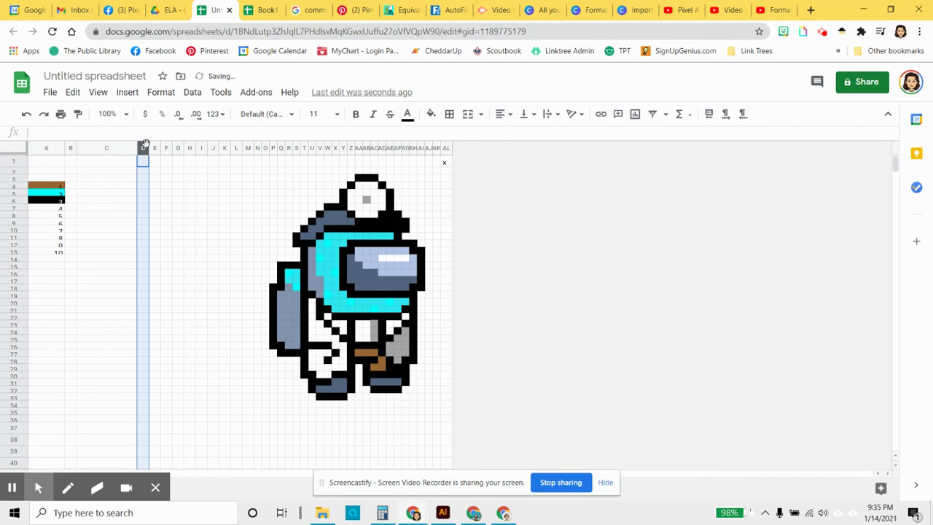
drag(146, 146, 190, 147)
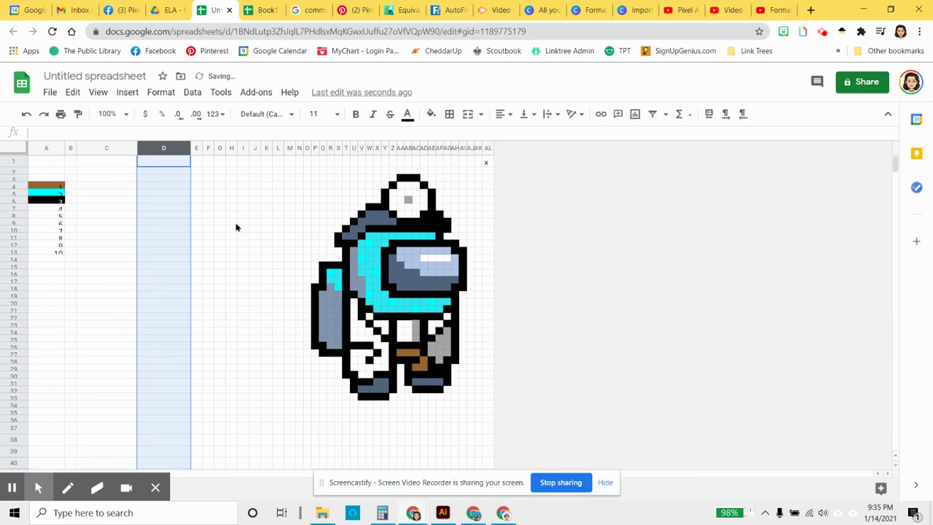
Merge cells C4 and C5, and paste copies of the merged cell repeatedly down column C below it
drag(116, 186, 119, 194)
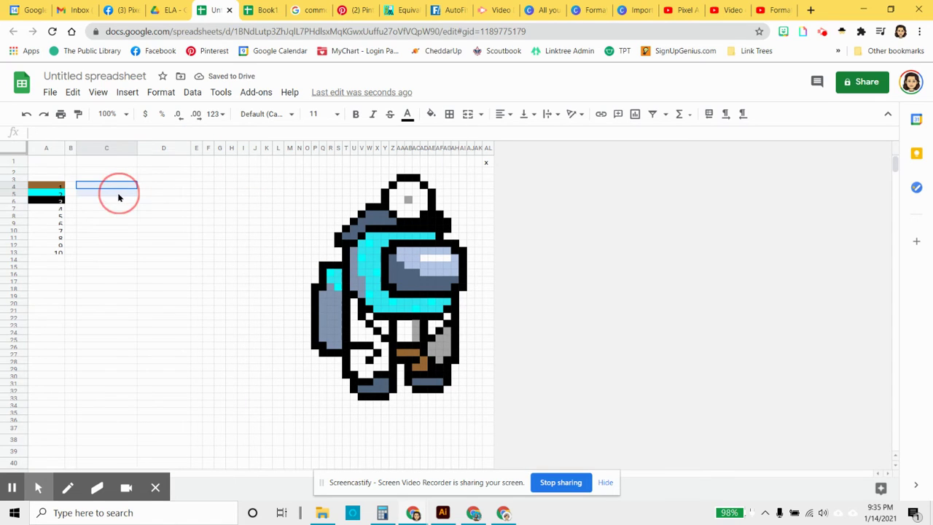
click(470, 116)
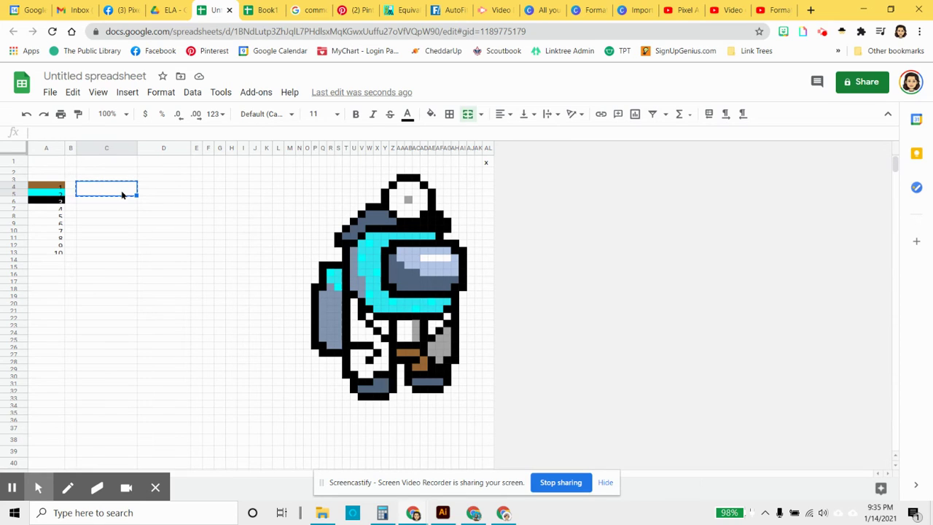
key(ctrl+c)
key(Down)
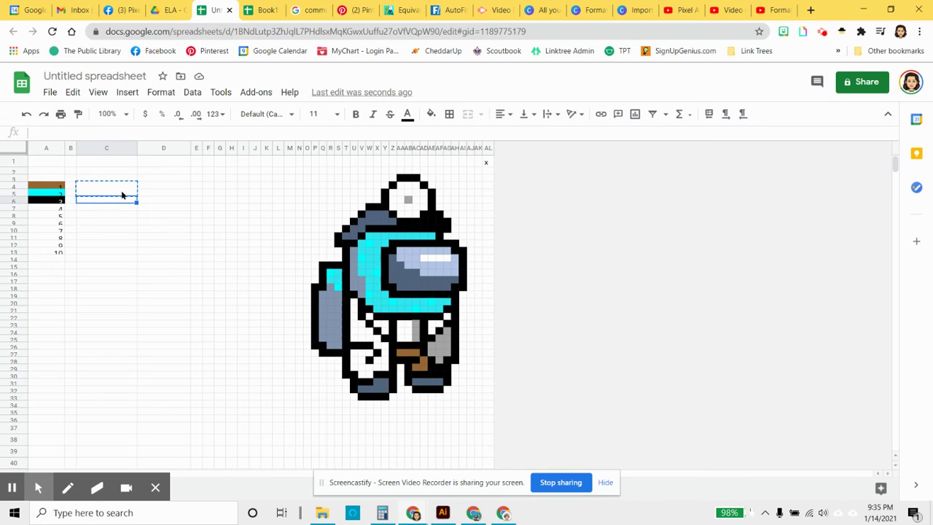
key(ctrl+v)
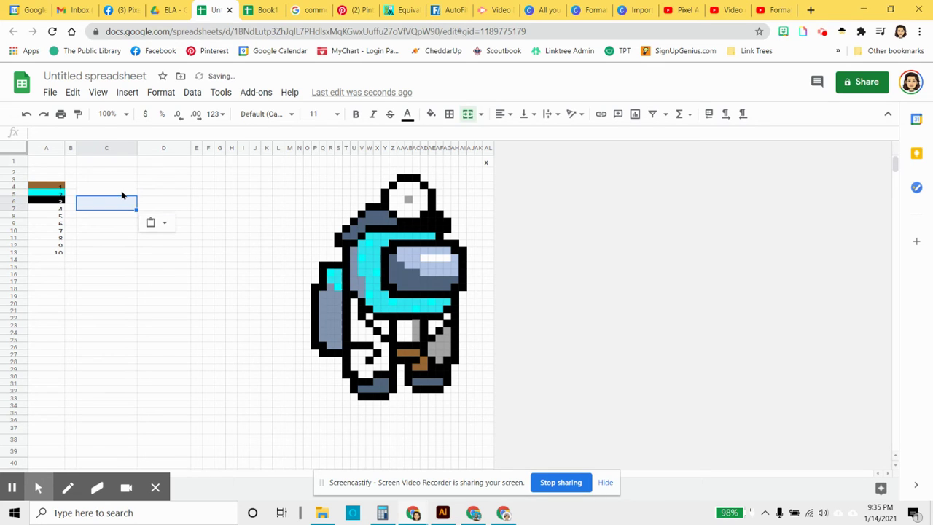
key(Down)
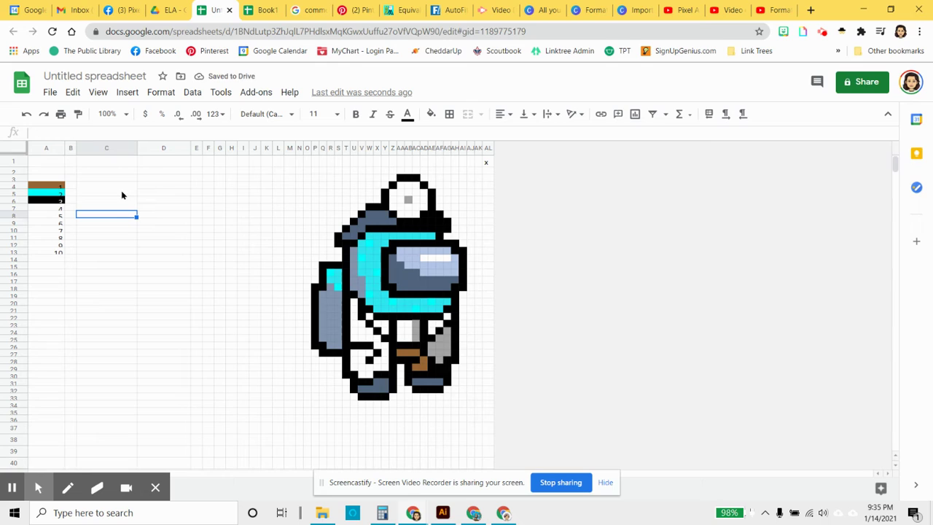
key(ctrl+v)
key(Down)
key(ctrl+v)
key(Down)
key(ctrl+v)
key(Down)
key(ctrl+v)
key(Down)
key(ctrl+v)
key(Down)
key(ctrl+v)
key(Down)
drag(122, 191, 129, 292)
Enter the question "5 x 5 =" in the merged cell at C4
click(119, 193)
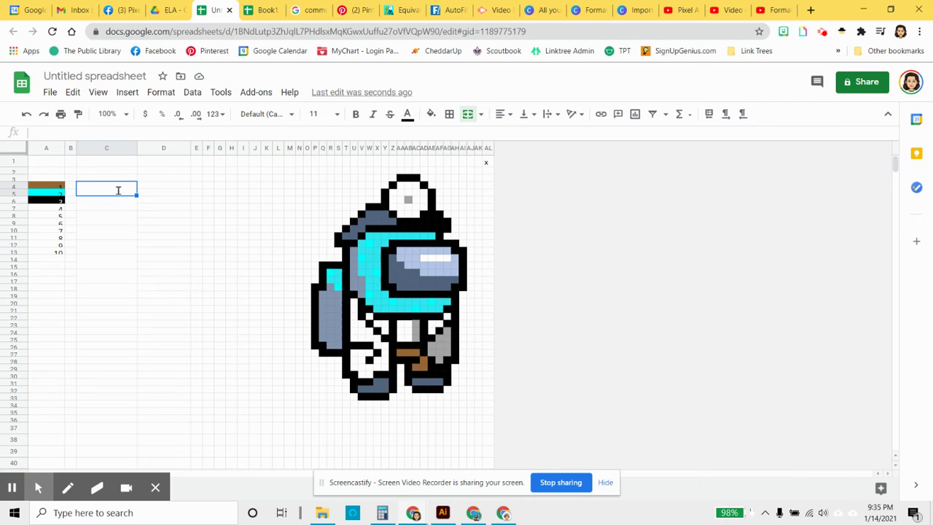
text(5 x 5 =)
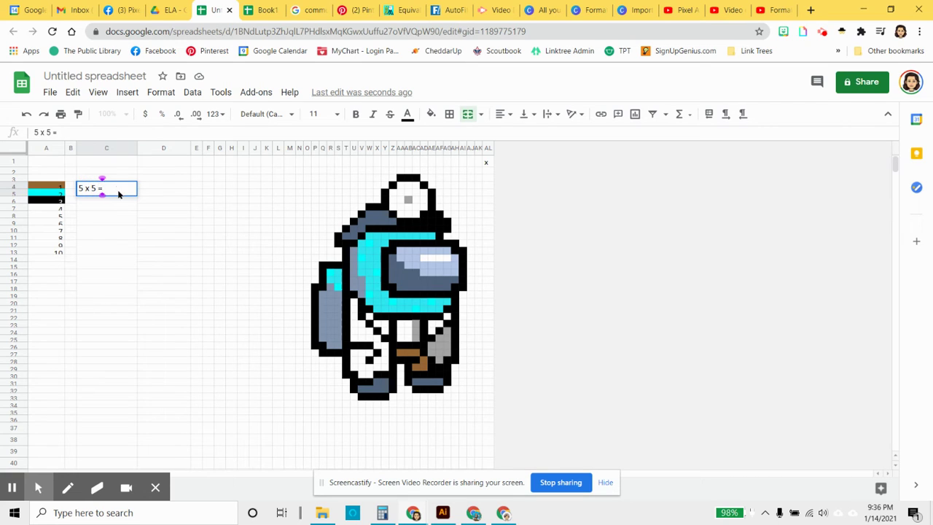
key(Tab)
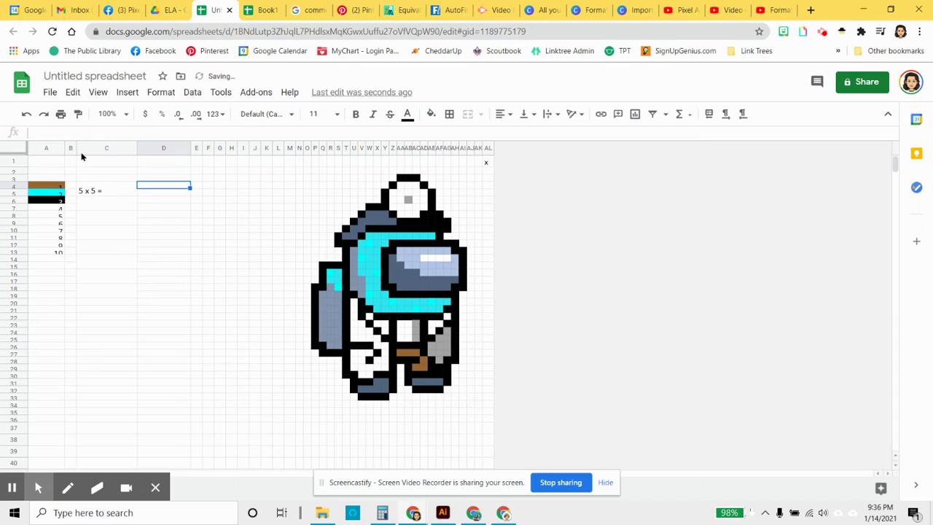
Center the contents of columns C and D horizontally
click(114, 148)
drag(141, 153, 173, 155)
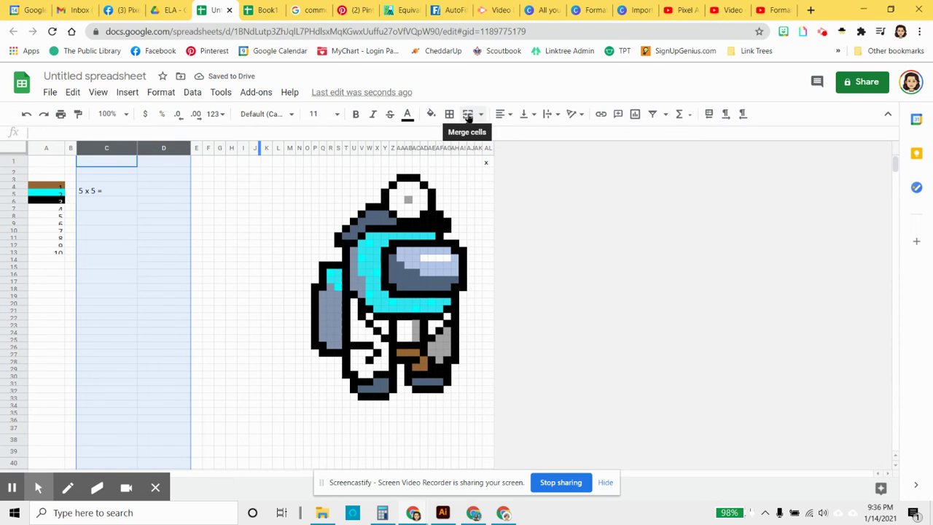
click(510, 116)
click(517, 134)
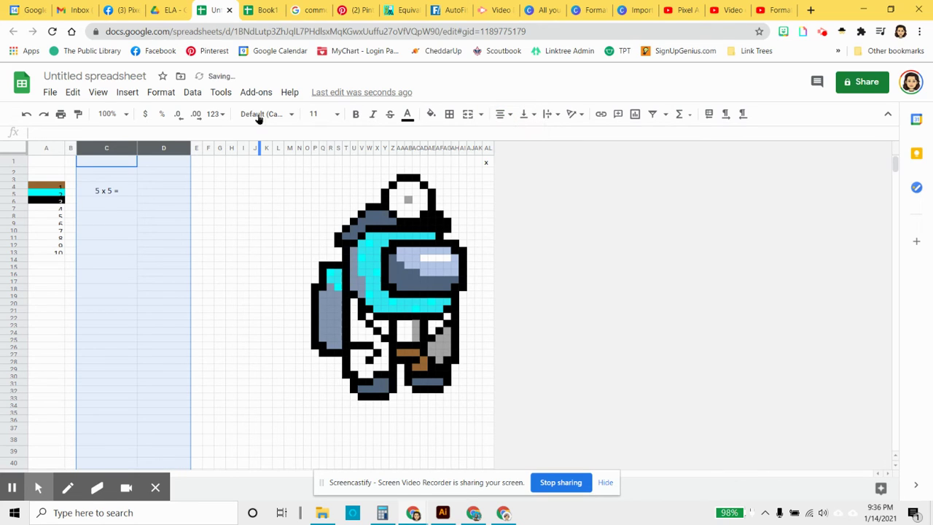
Set the font size of columns C and D to 14 and align their contents vertically to the middle
click(336, 114)
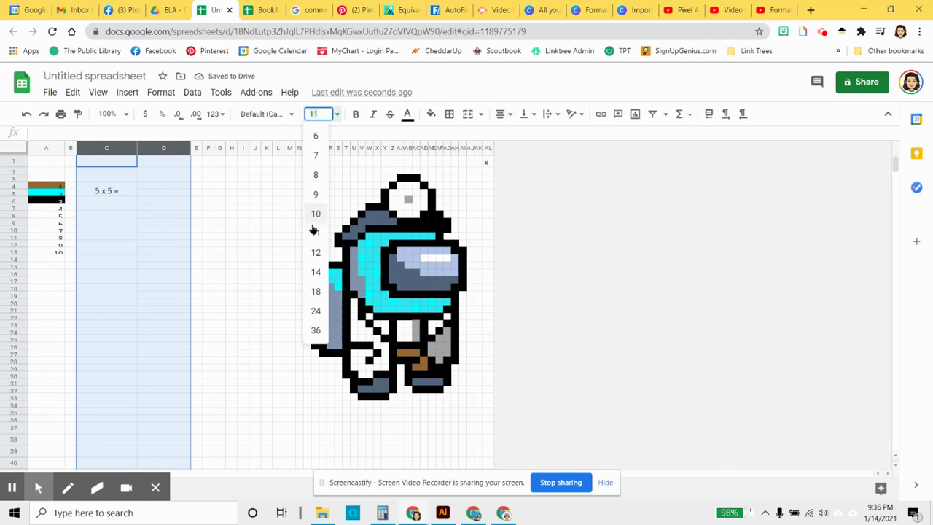
click(316, 272)
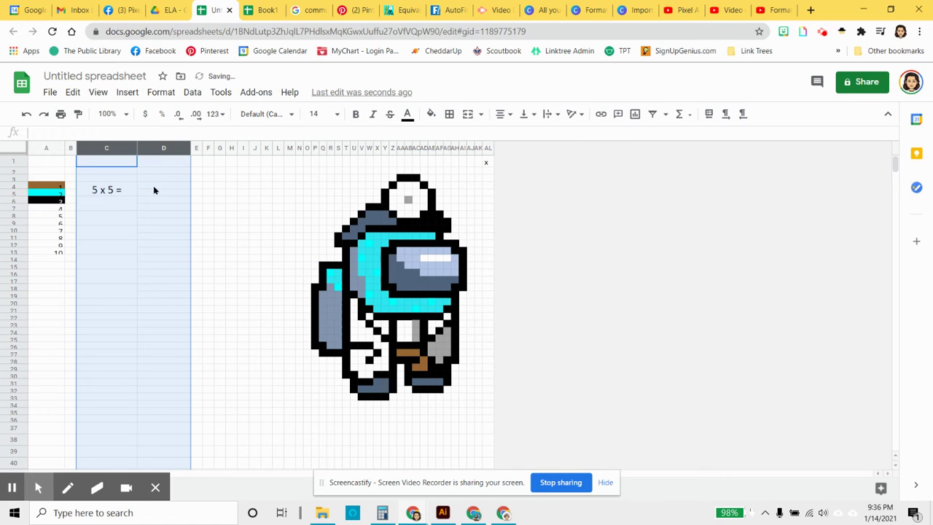
click(524, 114)
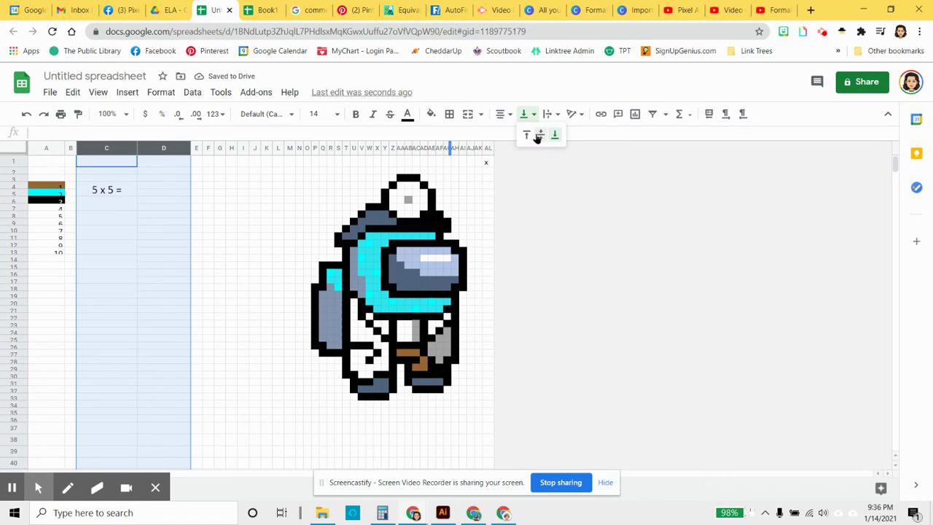
click(537, 135)
click(157, 189)
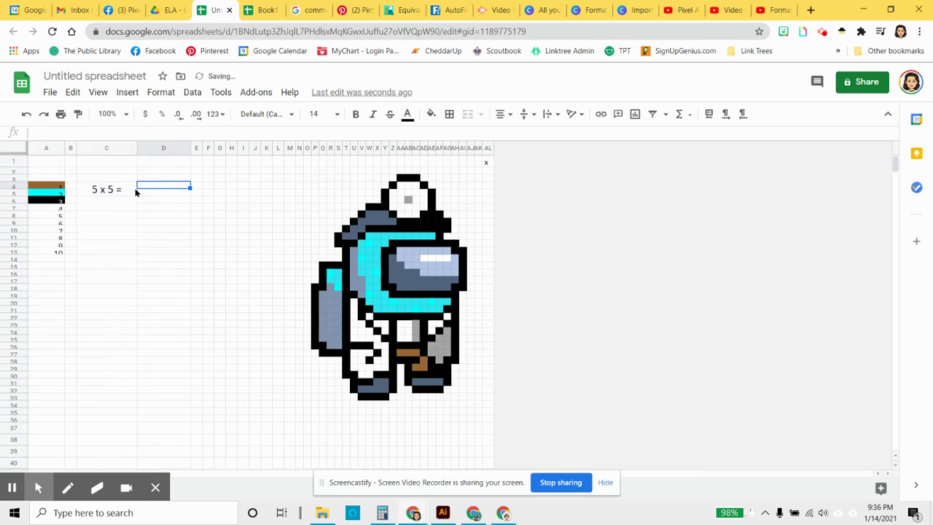
Copy the merged question cells C4 to C19 into column D starting at D4, and clear the duplicated question from D4
drag(129, 192, 125, 295)
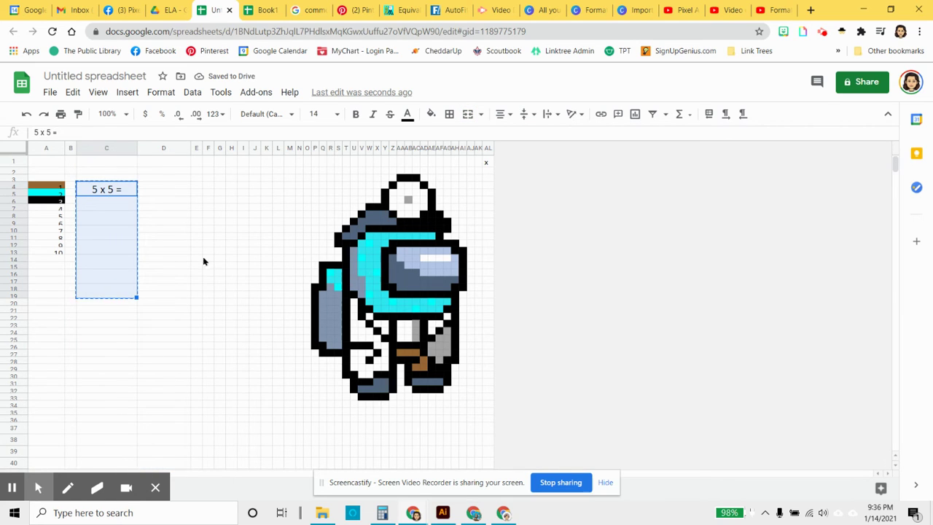
key(ctrl+c)
click(163, 188)
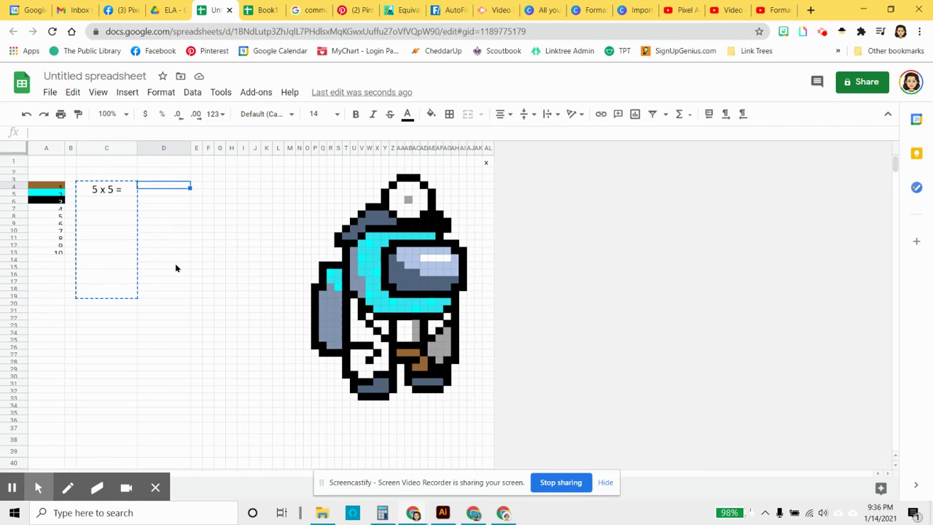
key(ctrl+v)
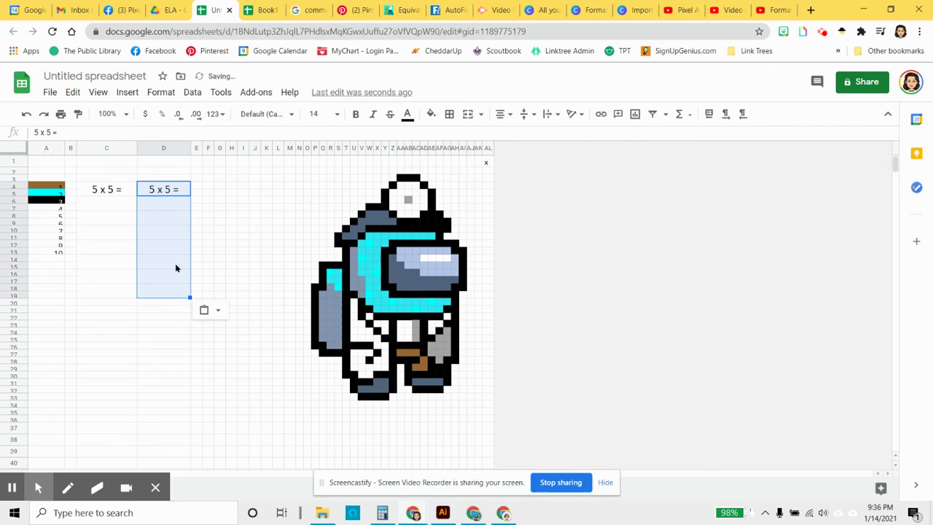
click(172, 193)
key(Delete)
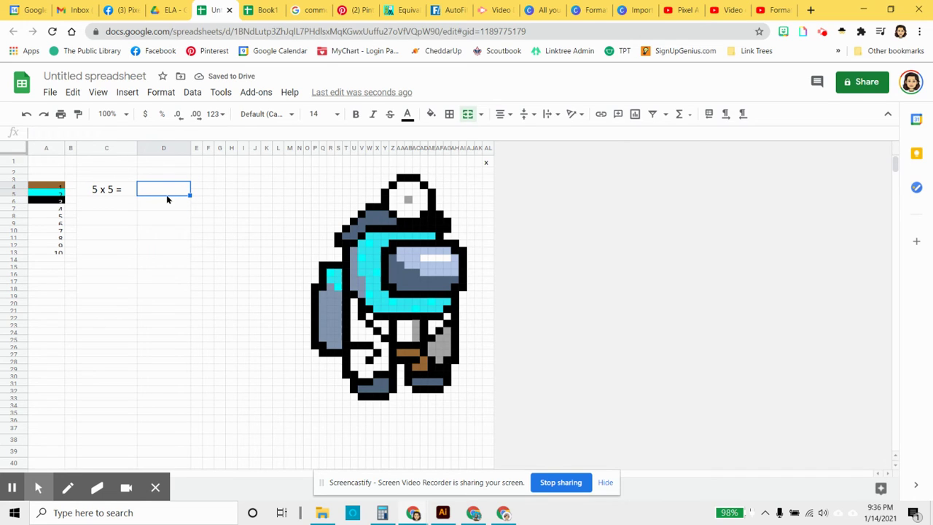
Cut the brown color key cell A4 and paste it into the merged answer cell D4
click(43, 191)
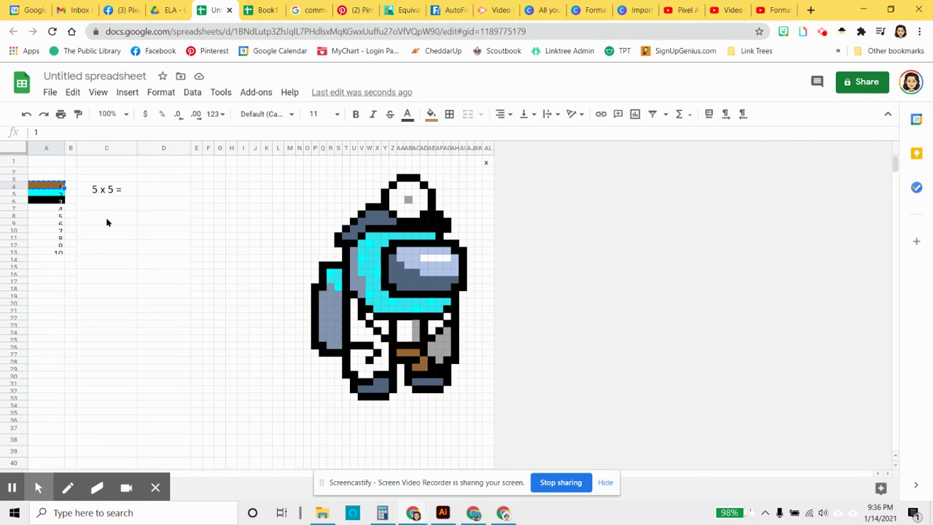
key(ctrl+c)
click(176, 191)
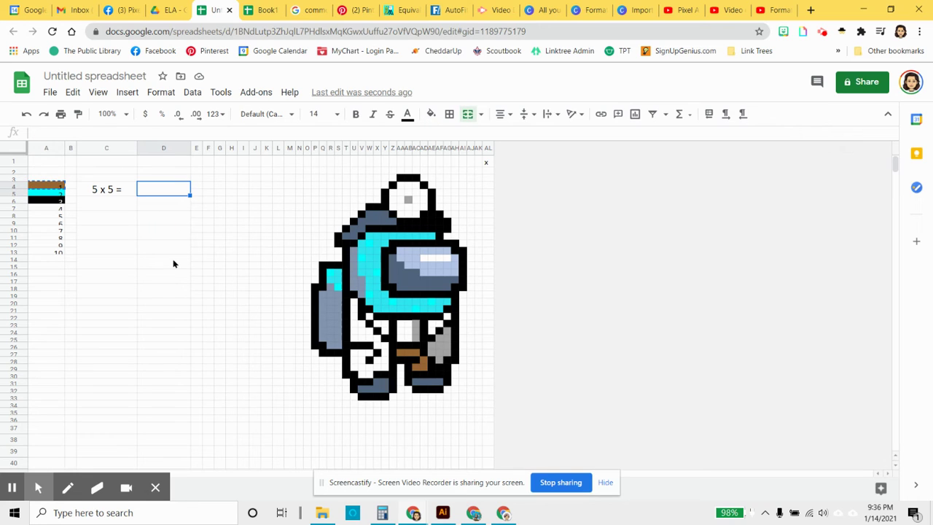
key(ctrl+v)
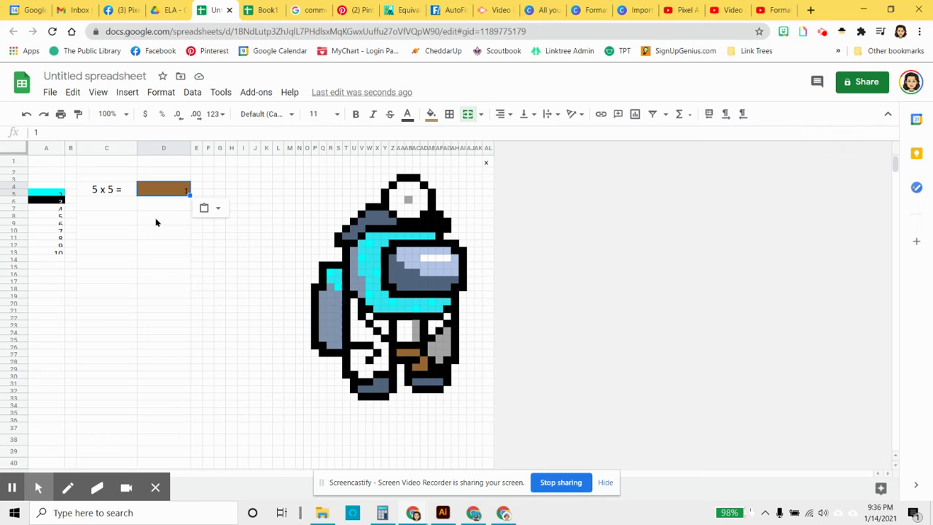
Edit the conditional formatting rule on D4 so its custom formula is =$D$4=25
click(161, 93)
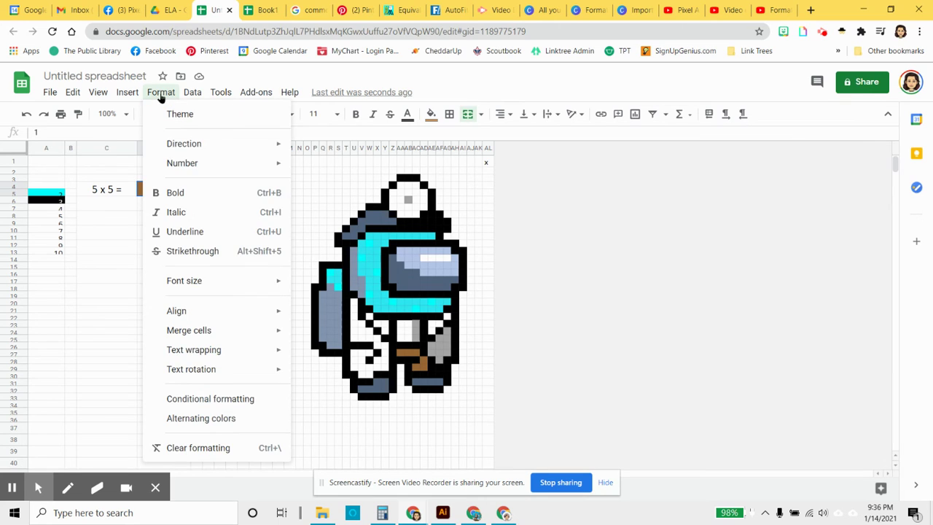
click(192, 401)
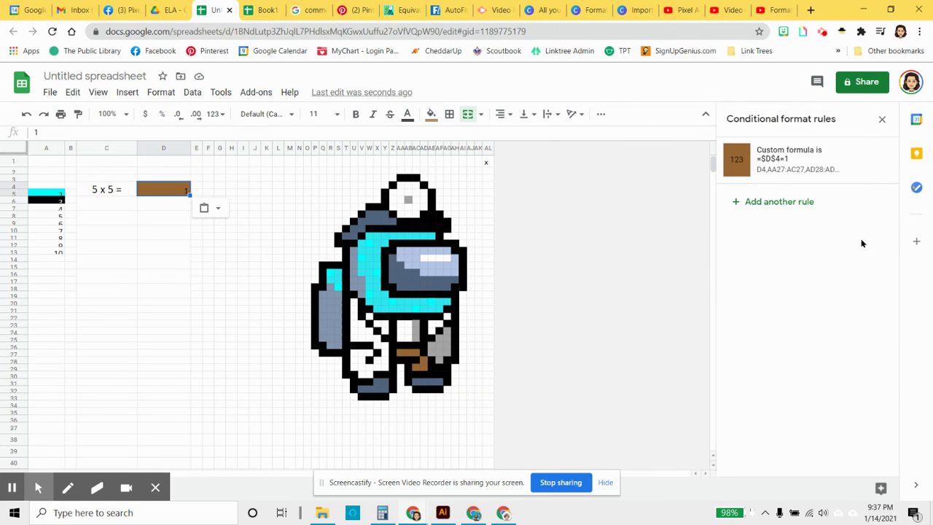
click(812, 160)
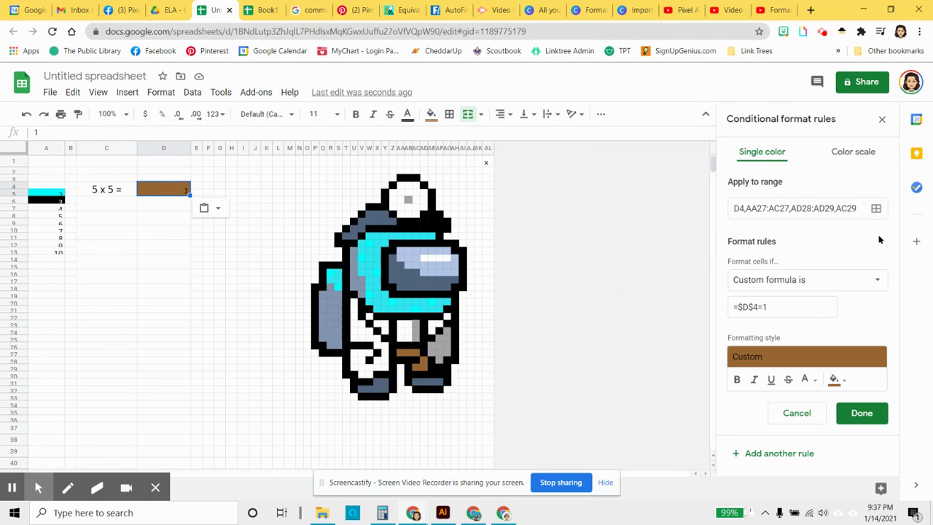
click(782, 309)
key(BackSpace)
text(25)
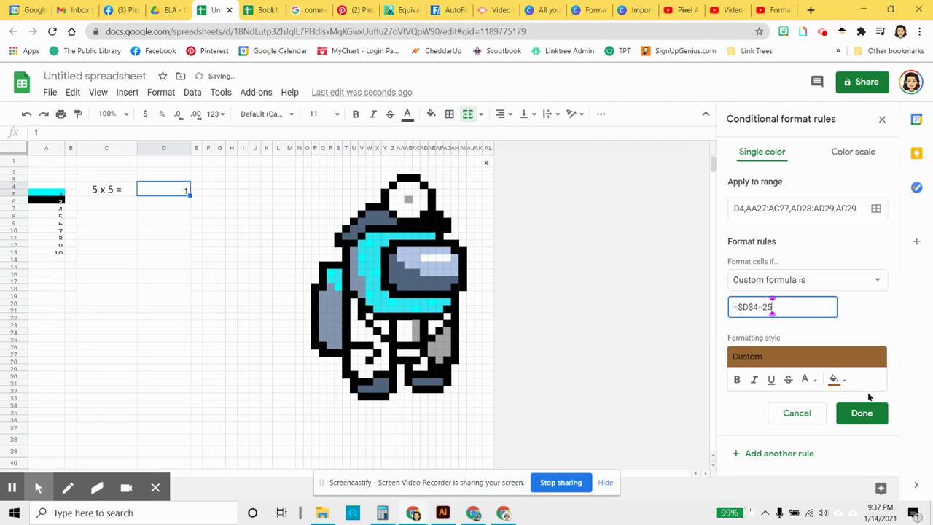
click(862, 413)
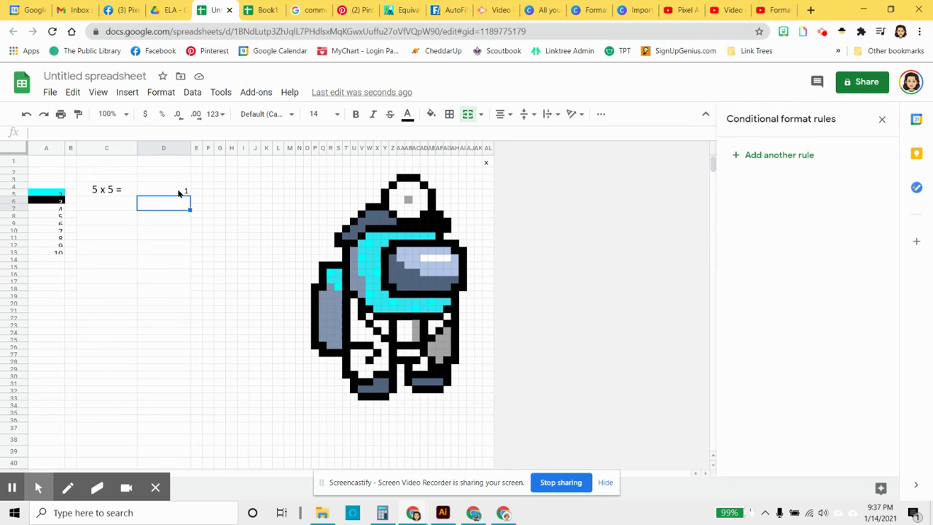
Enter 25 in D4 as the answer to test the brown color rule
click(166, 193)
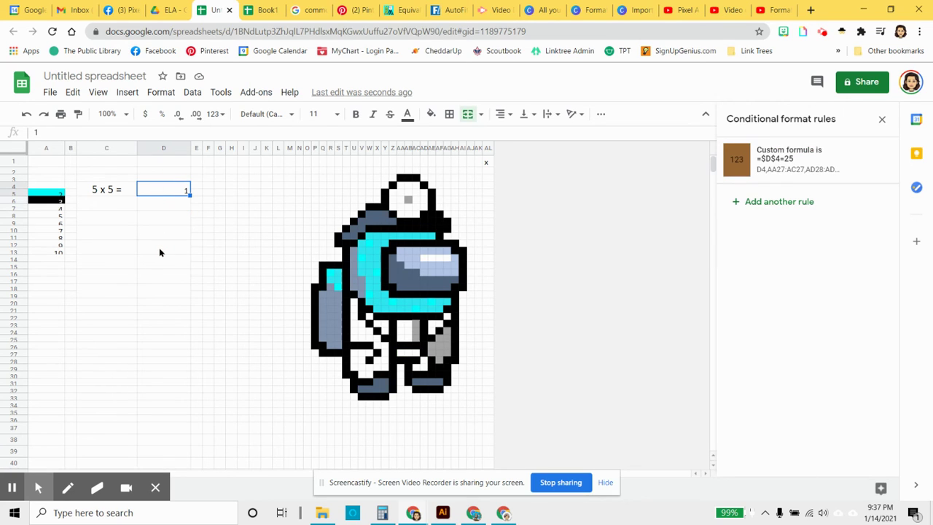
text(25)
key(Return)
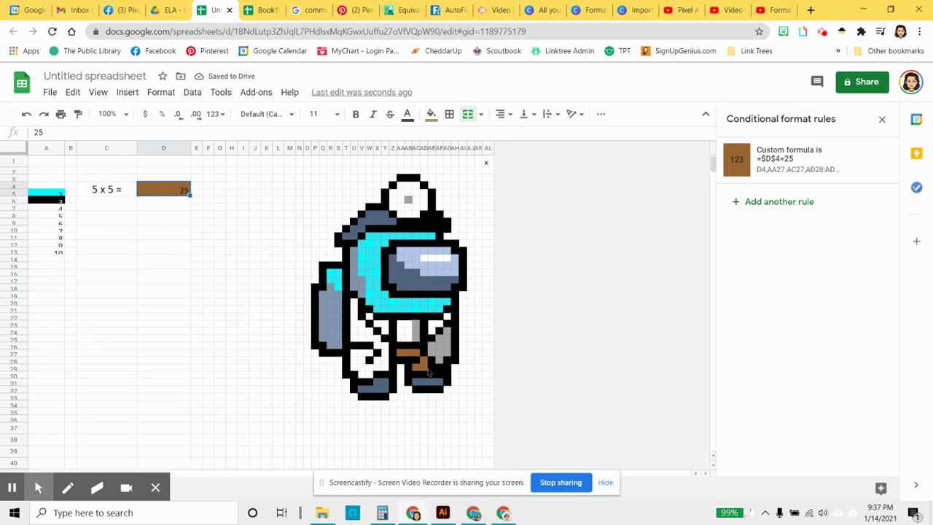
Enter the question "6 x 6 =" in the merged cell at C6
click(103, 208)
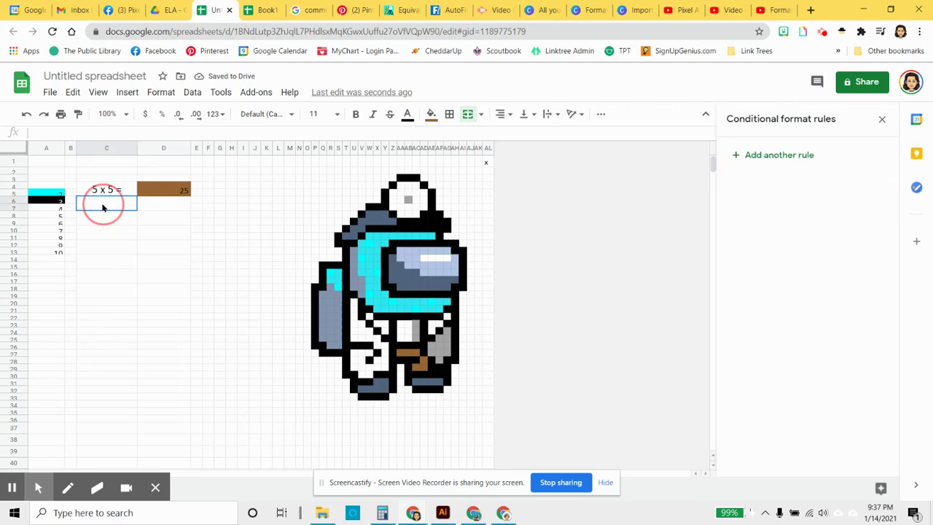
text(6 x)
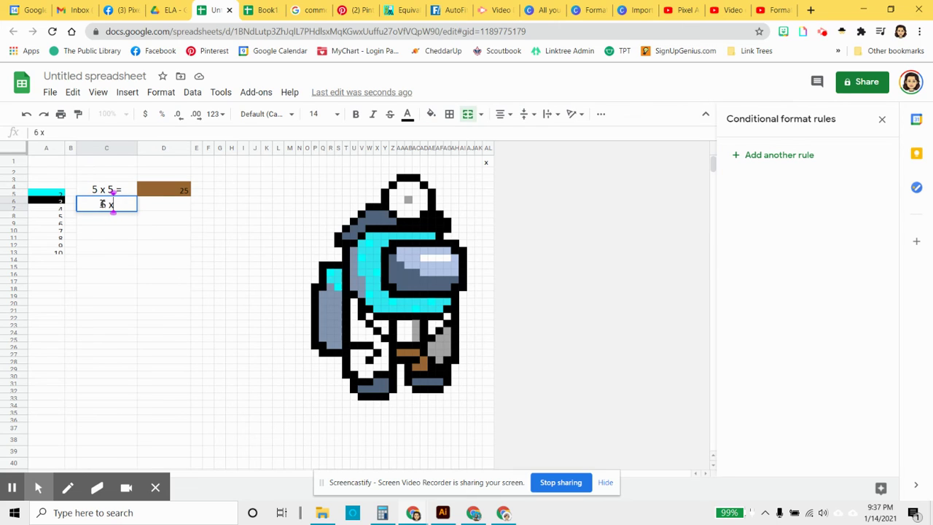
text( 6 =)
key(Tab)
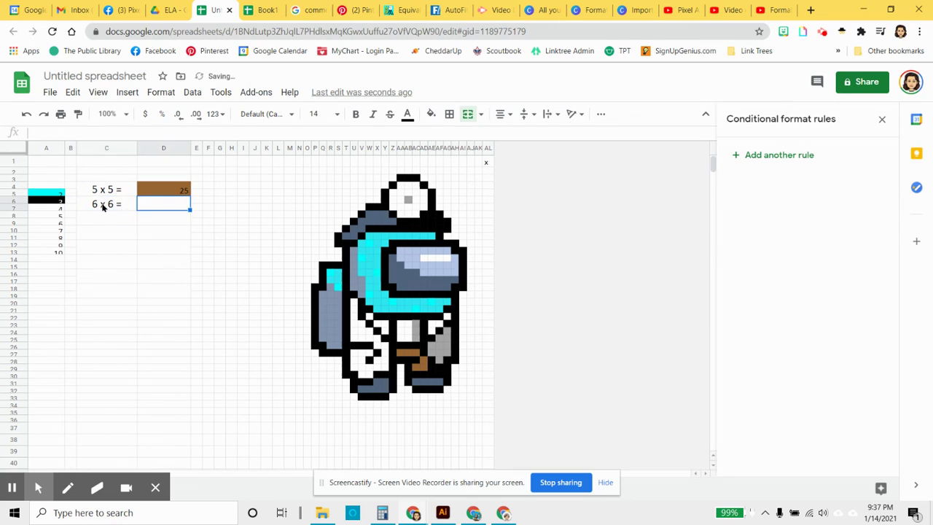
Cut the cyan color key cell A5 and paste it into the merged answer cell D6
click(39, 195)
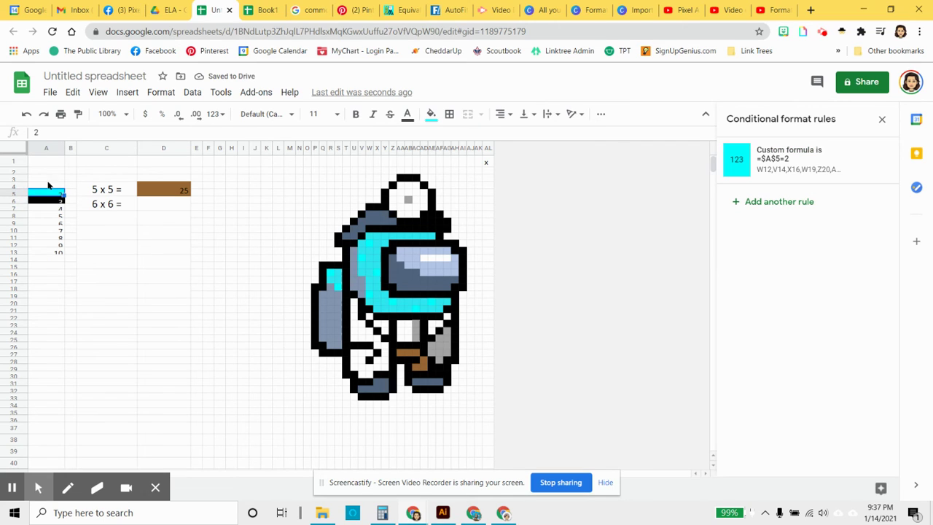
click(170, 208)
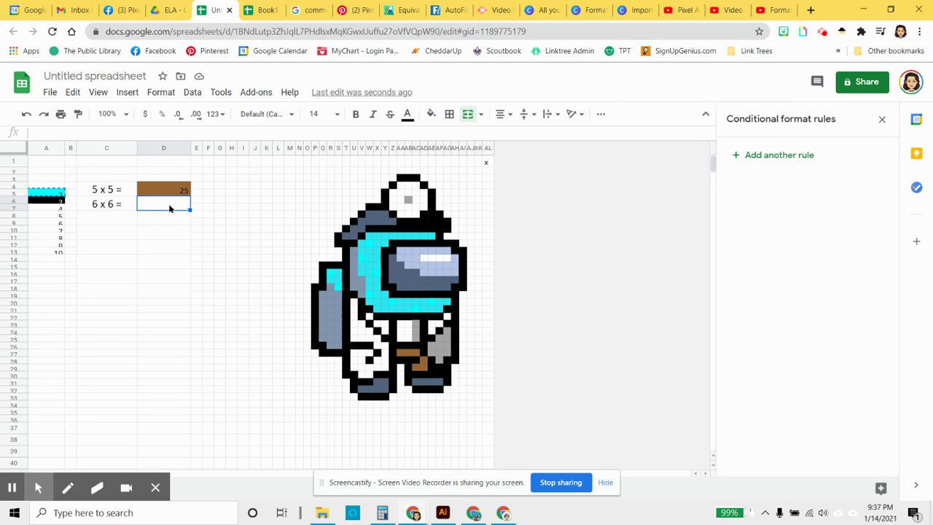
key(ctrl+v)
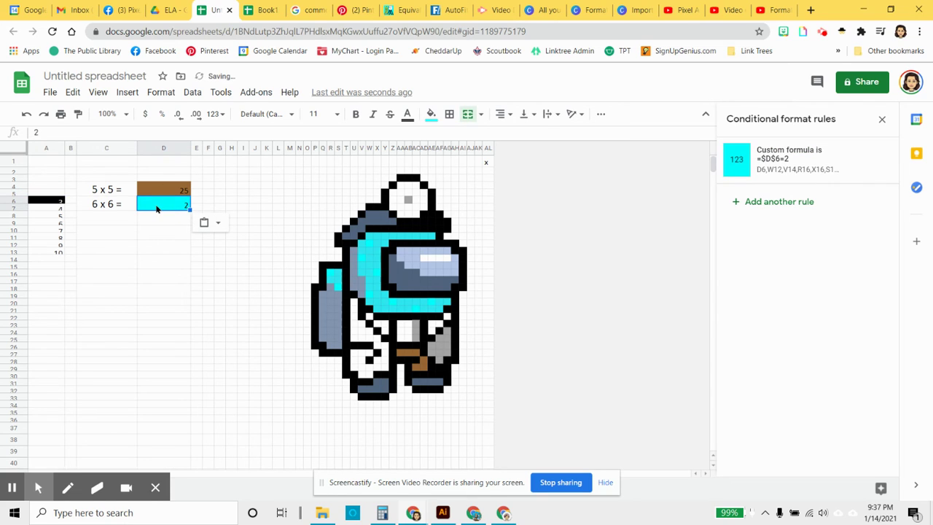
Change the cyan rule's custom formula to =$D$6=36 and enter the answer 36 in D6
click(811, 162)
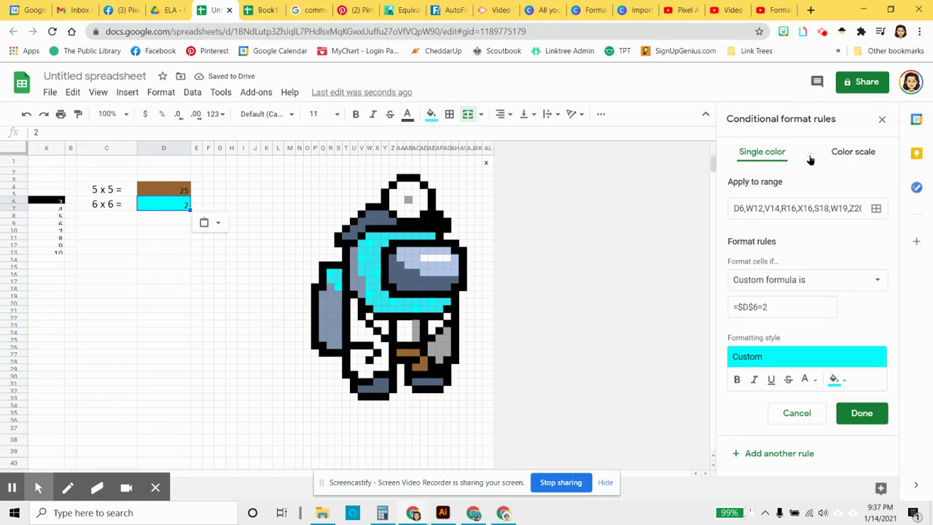
click(791, 307)
key(BackSpace)
text(36)
click(866, 413)
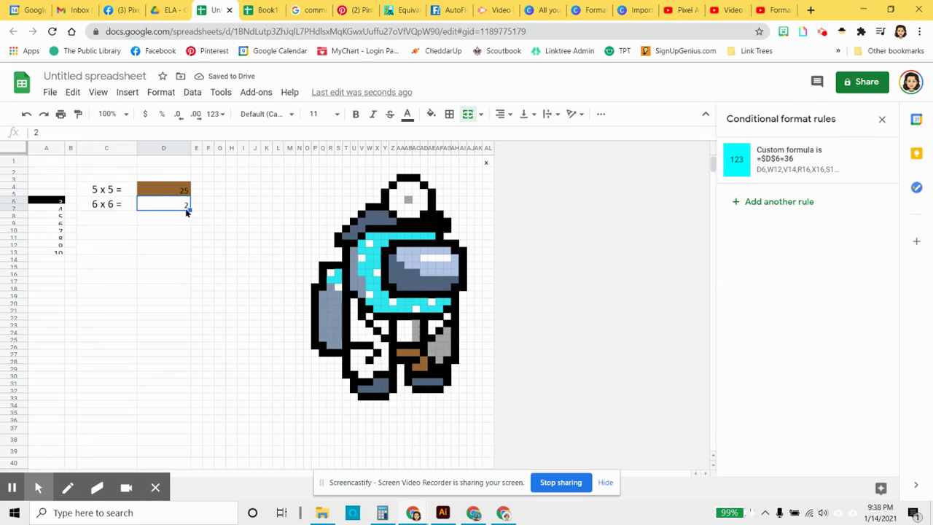
text(36)
key(Return)
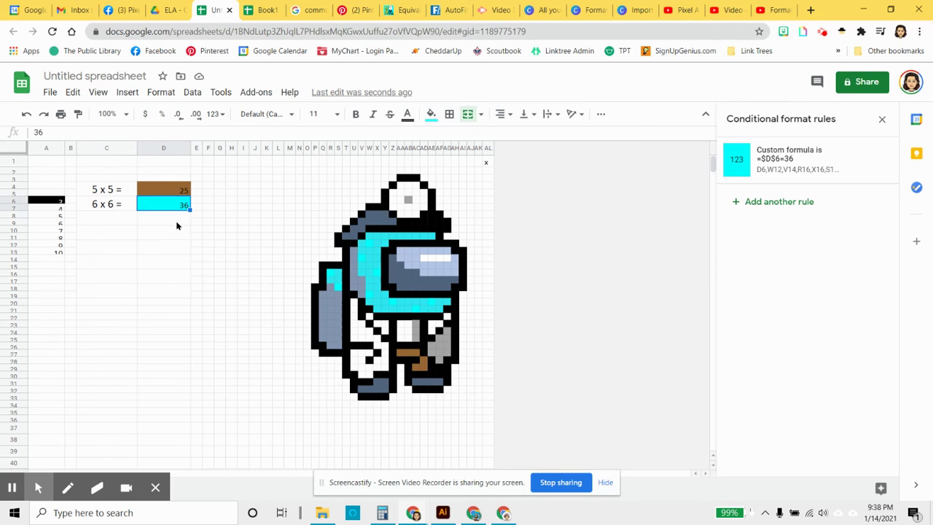
Copy the black color key cell A6 into the merged answer cell D8
click(51, 206)
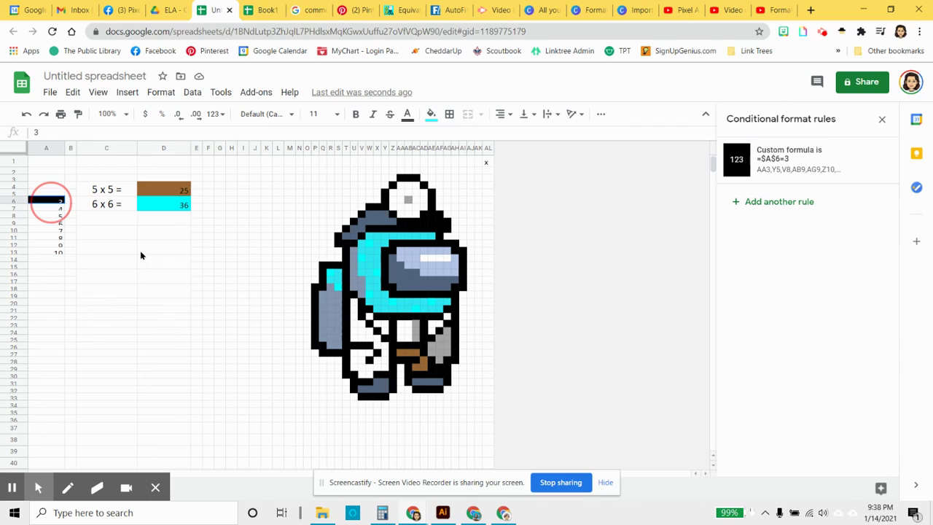
key(ctrl+c)
click(173, 223)
key(ctrl+v)
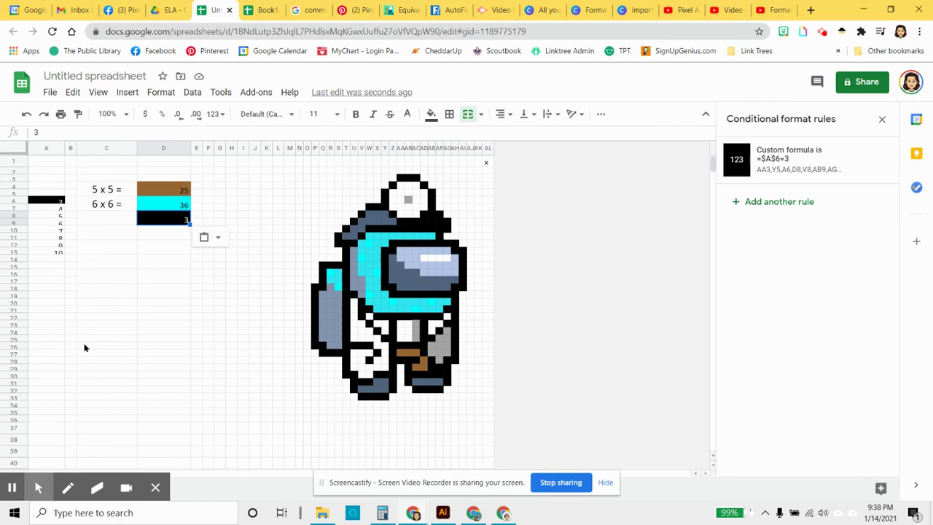
Cut the black color key cell A6 and paste it over D8 so its rule refers to D8
click(40, 204)
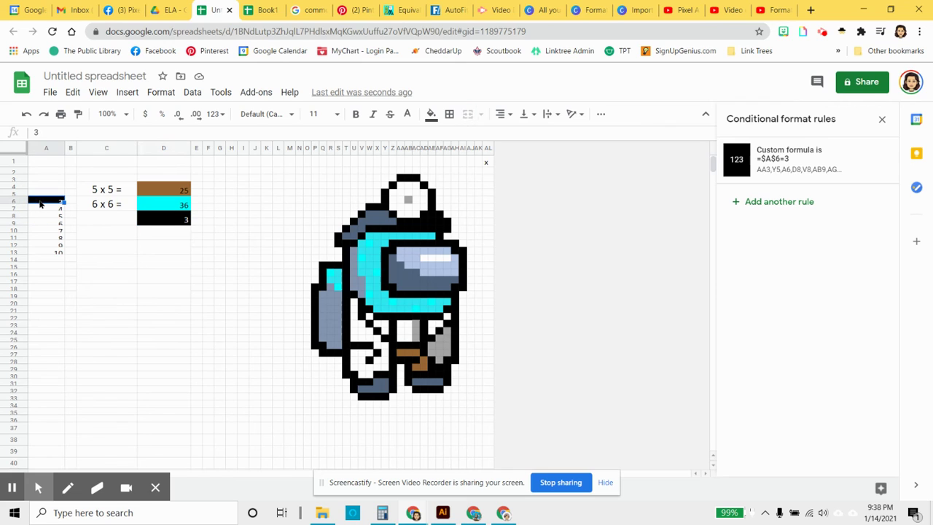
key(ctrl+c)
click(170, 221)
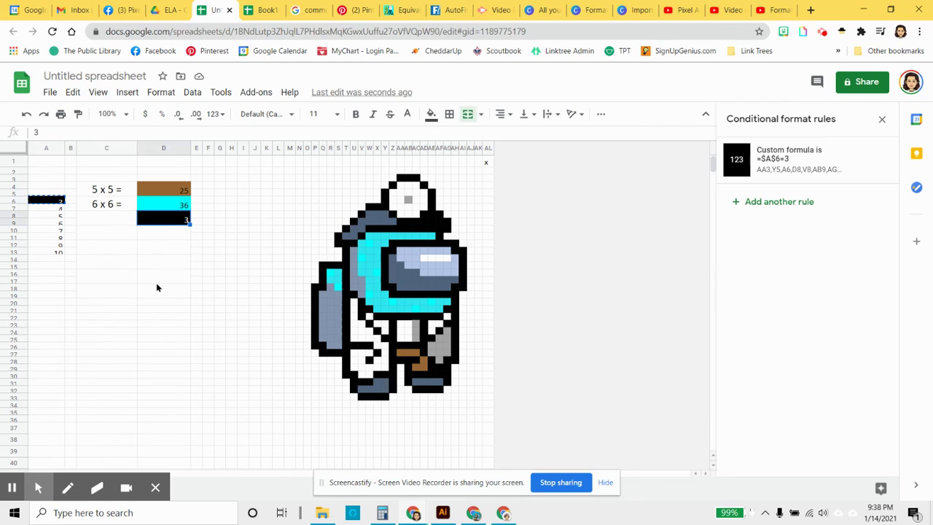
key(ctrl+v)
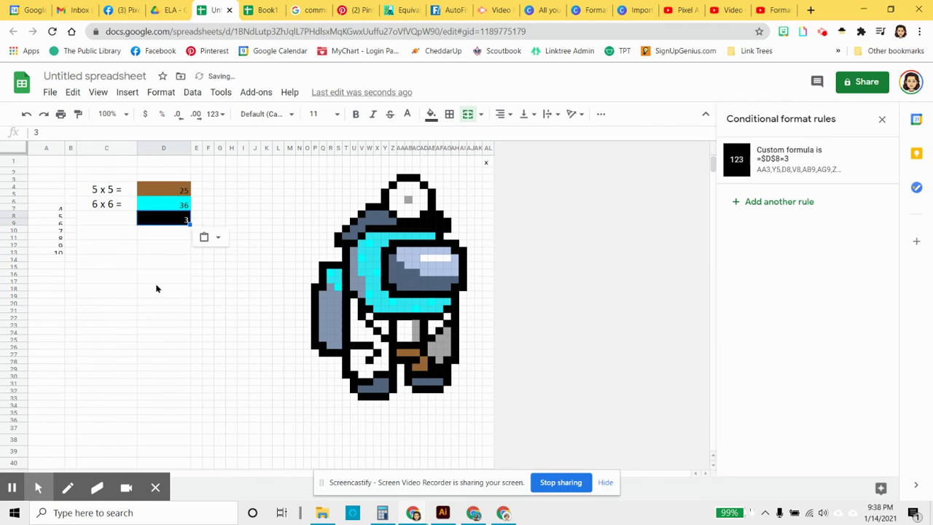
Enter the question 4 x 4 = in the merged cell C8 beside the black answer cell
click(106, 222)
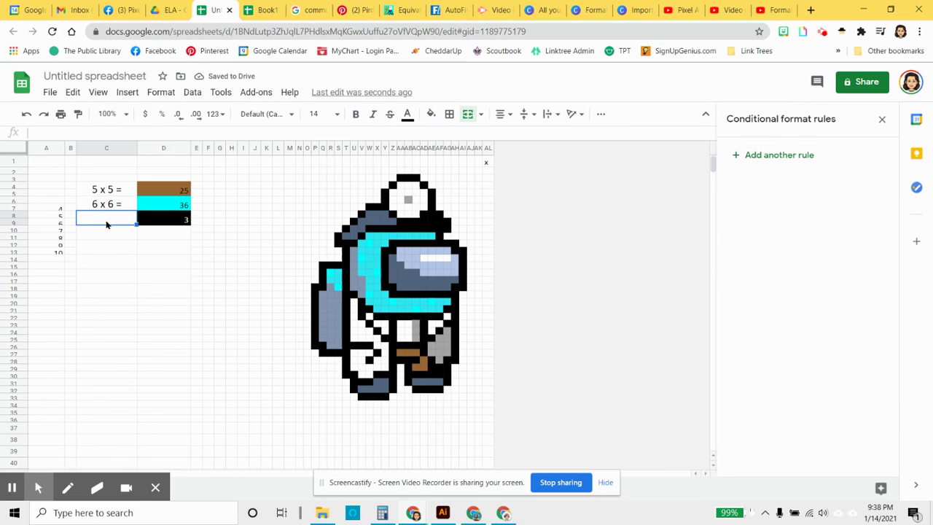
text(4 x 4 =)
key(Tab)
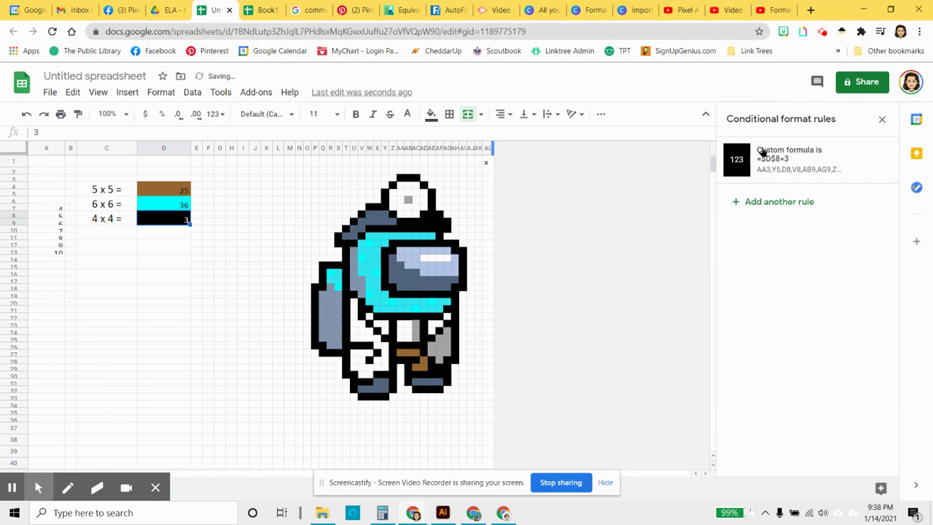
Change the black rule's custom formula to =$D$8=16 and enter the answer 16 in D8
click(796, 167)
click(789, 311)
key(BackSpace)
text(16)
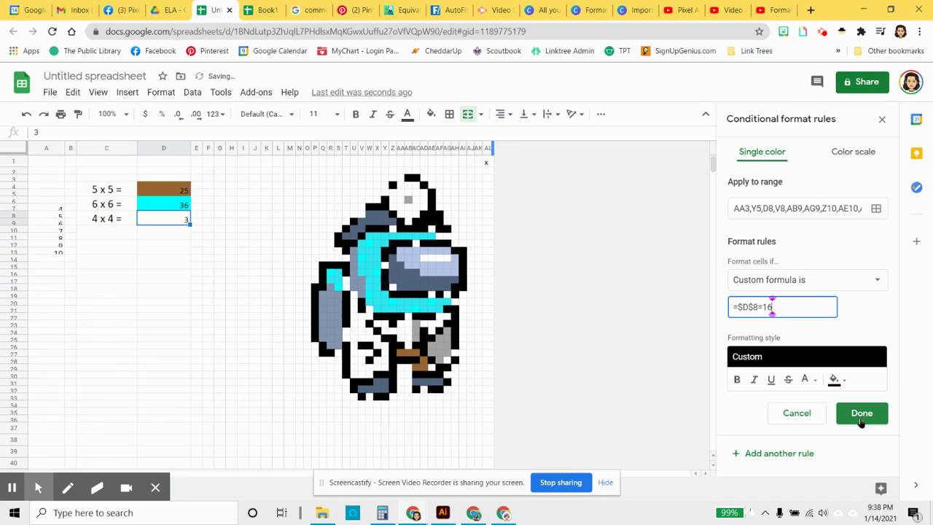
click(861, 413)
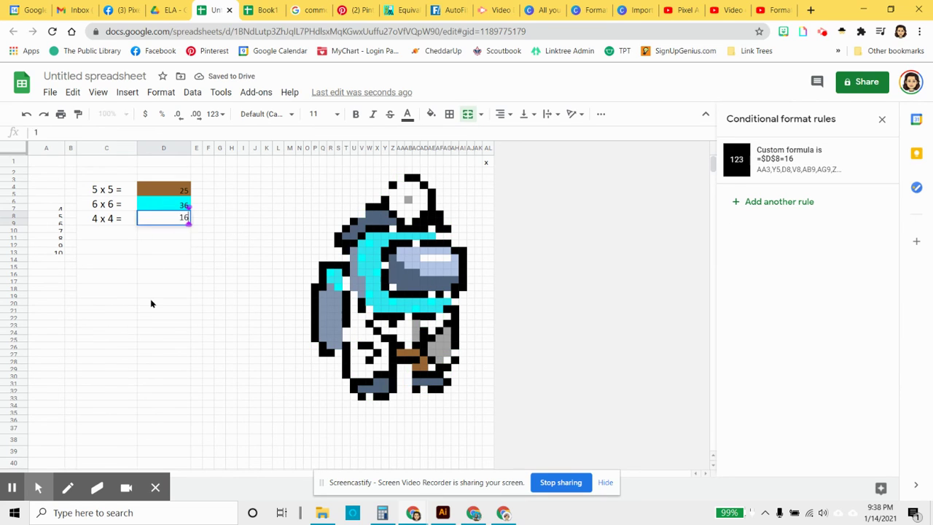
key(Return)
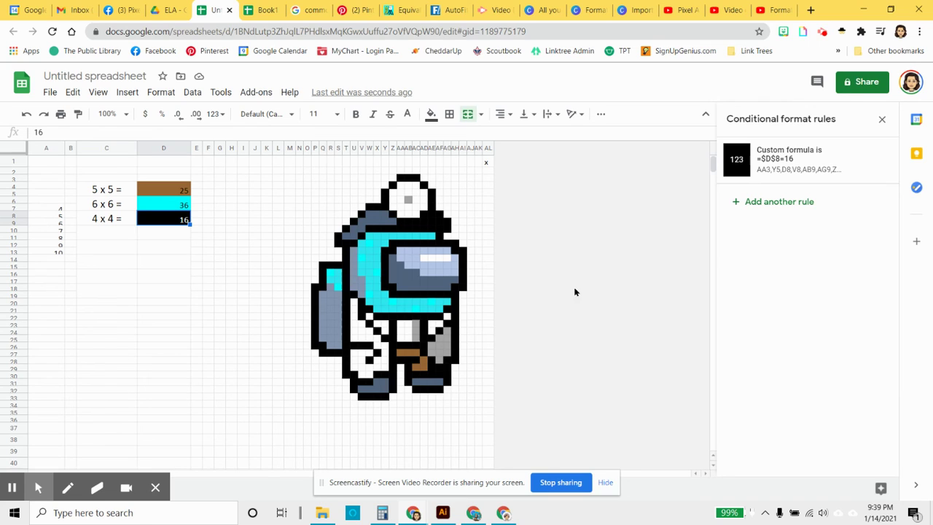
click(49, 93)
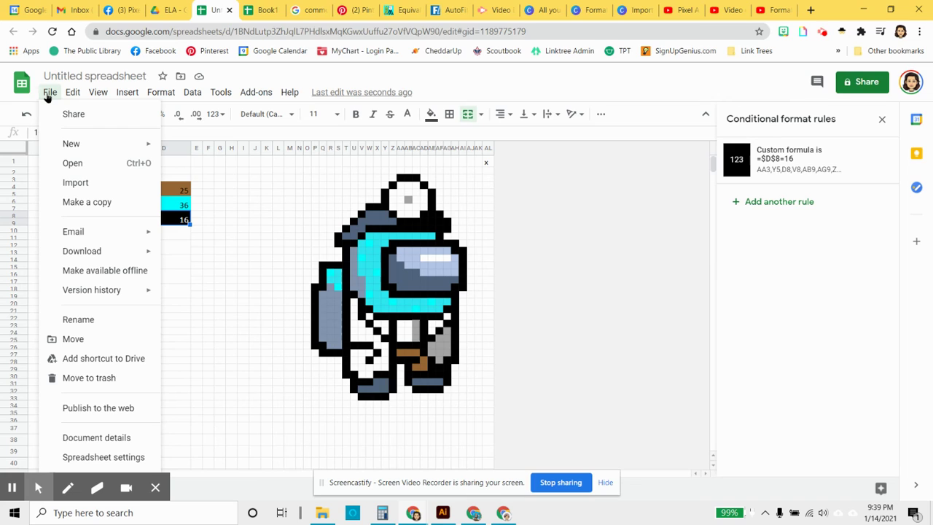
mouse_move(60, 251)
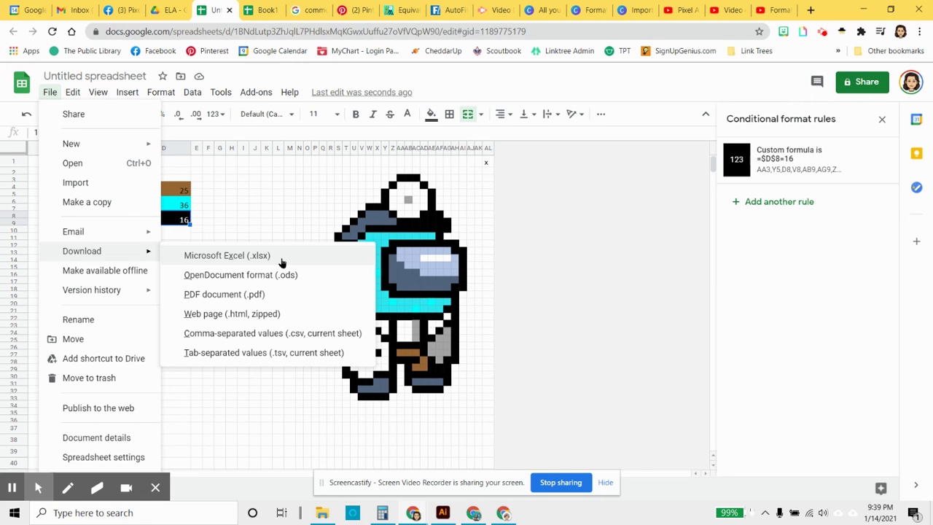
click(245, 170)
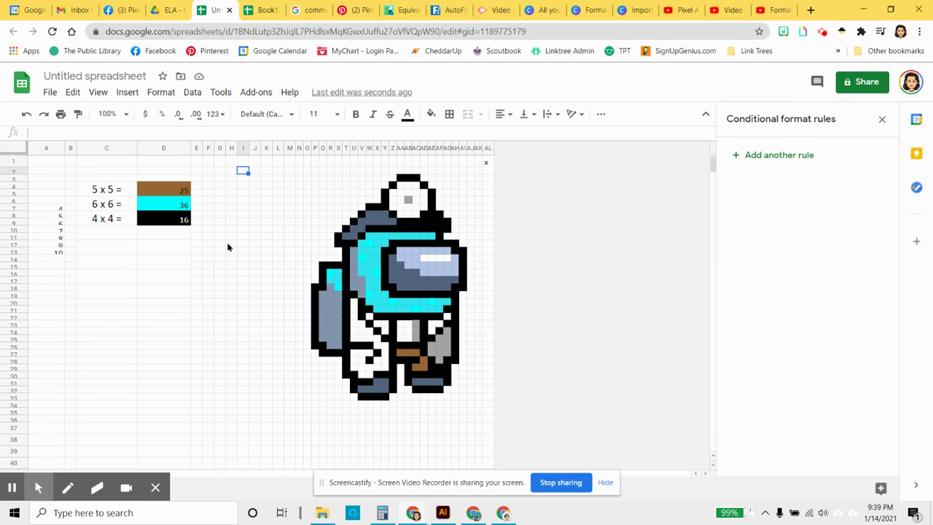